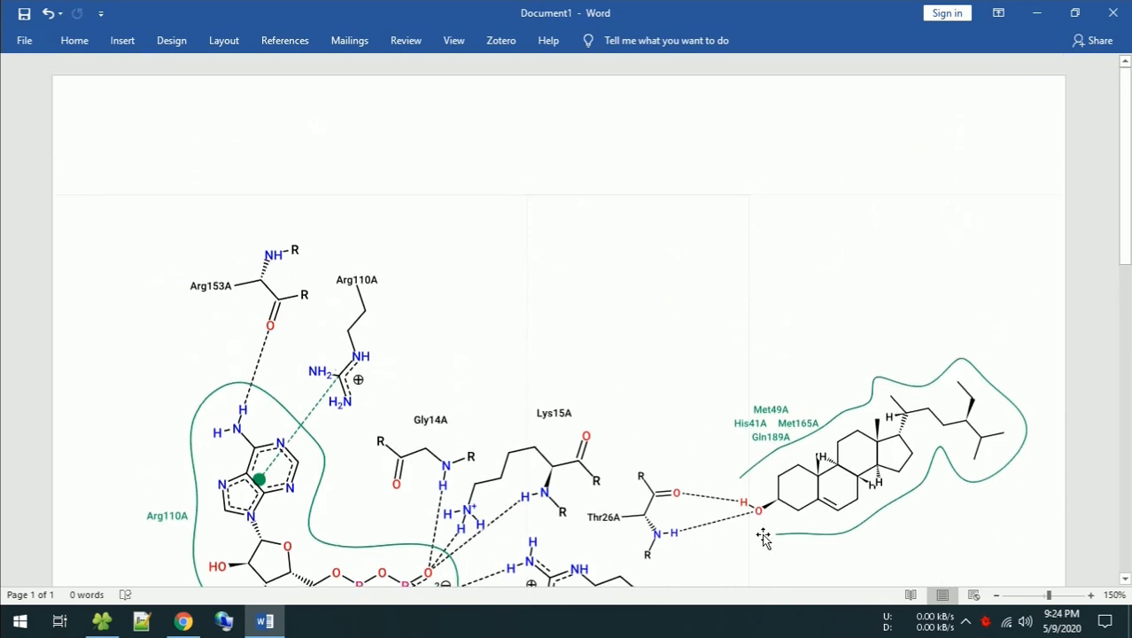
Step: Look through the example 2D protein-ligand interaction diagrams across the whole page of the document
scroll(1129, 229, "down", 4)
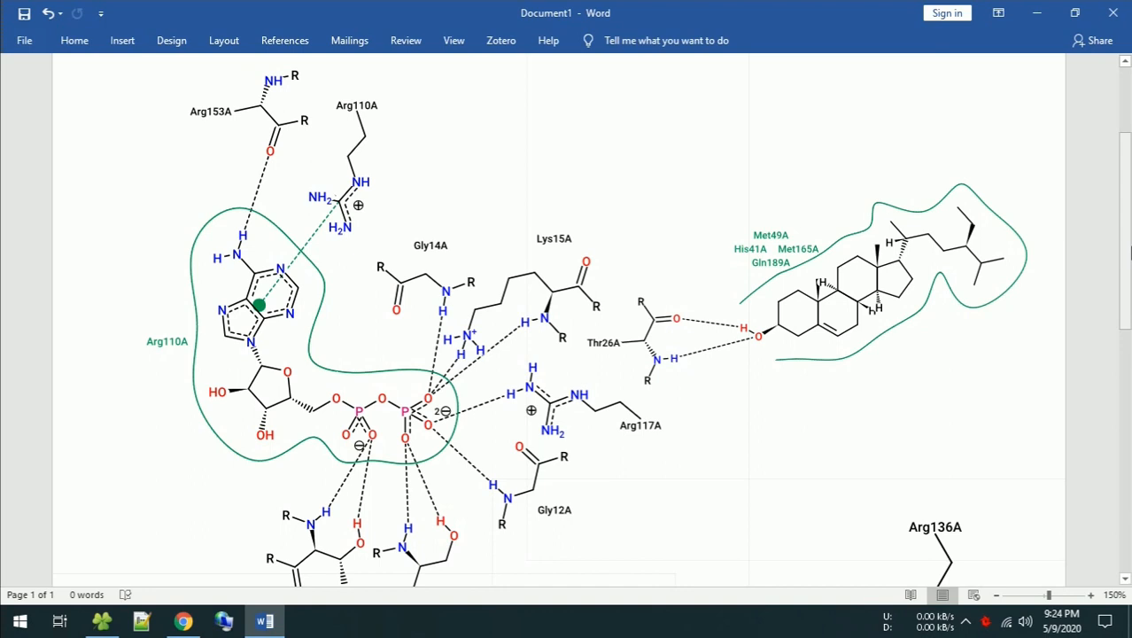
left_click_drag(1129, 252, 1127, 437)
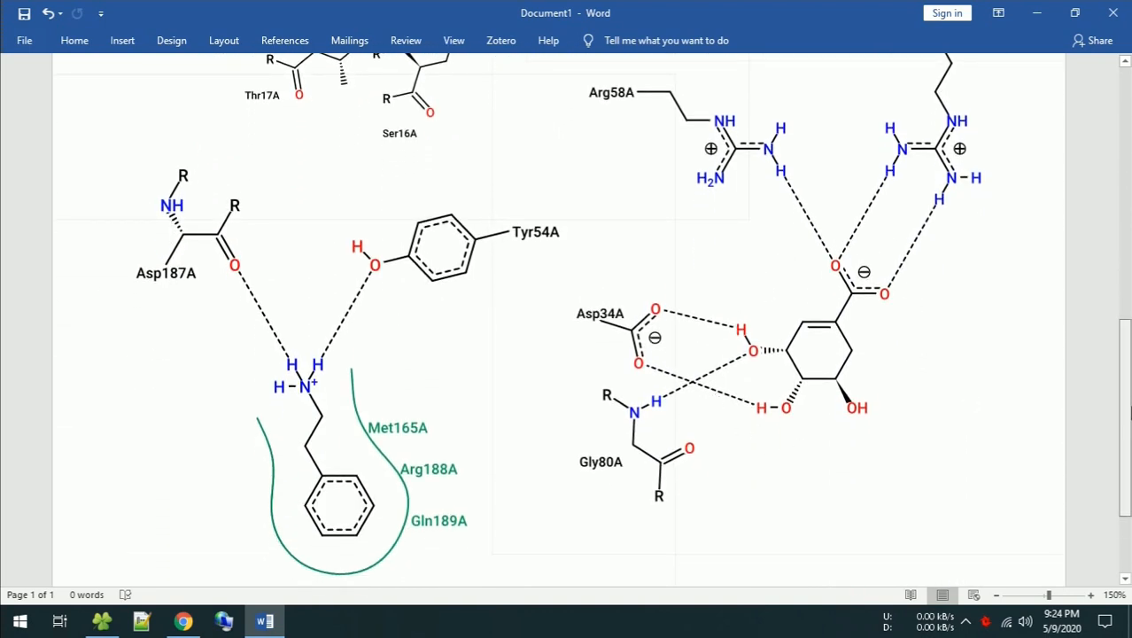
scroll(1129, 412, "down", 3)
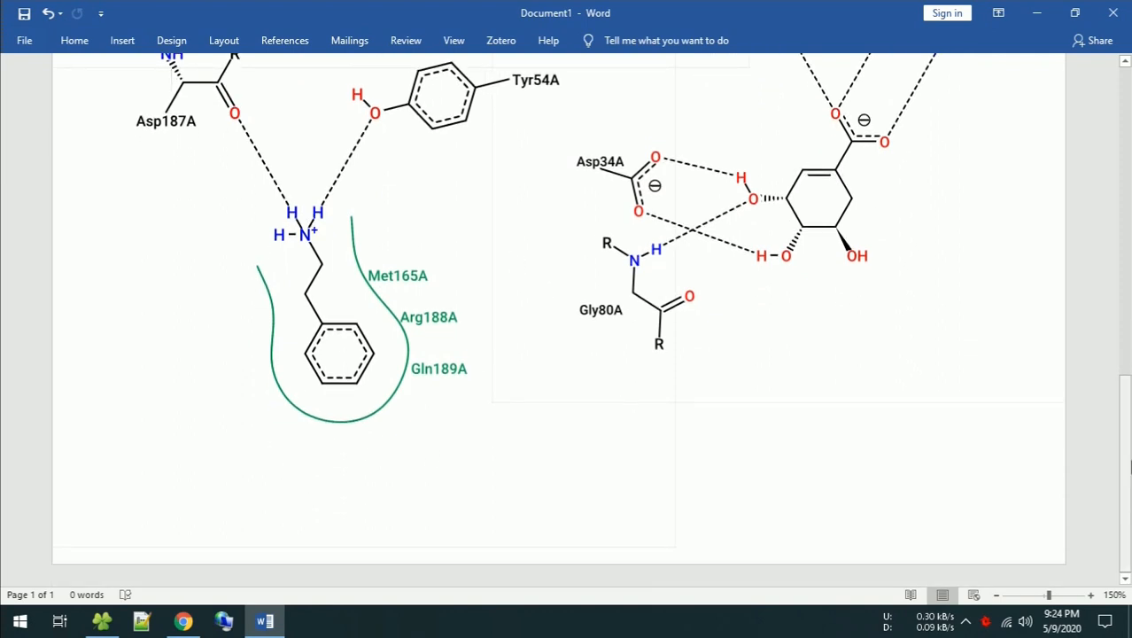
left_click_drag(1129, 469, 1129, 406)
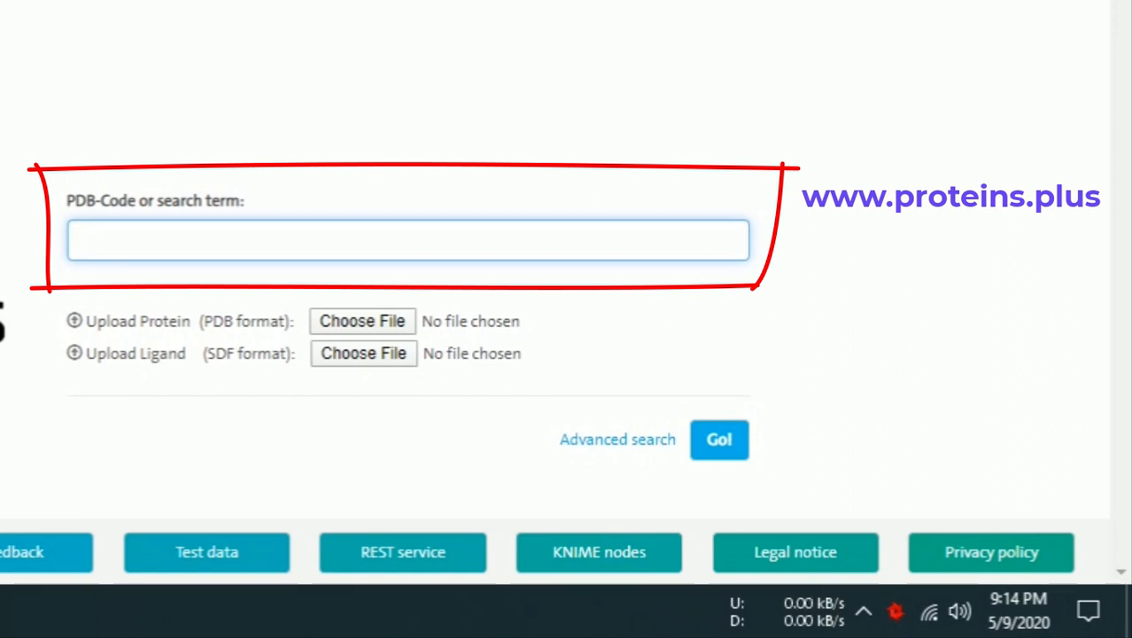
Step: Switch to the ProteinsPlus site full screen, upload Result 1.pdb from Downloads as the protein, and submit it
key("F11")
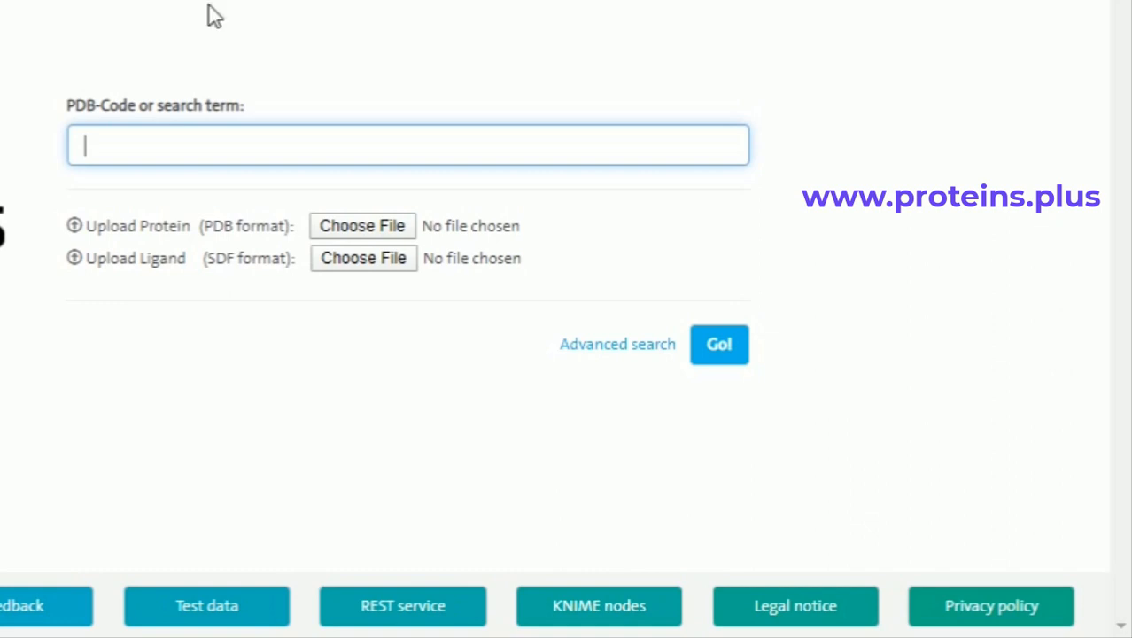
left_click(404, 228)
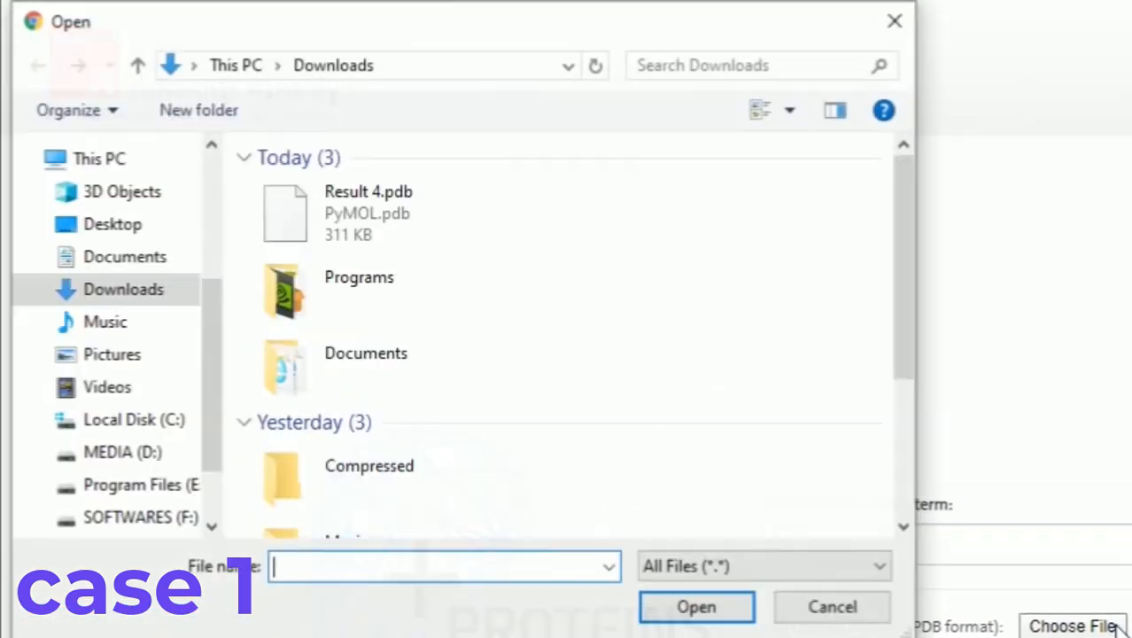
scroll(599, 326, "down", 2)
scroll(599, 326, "down", 1)
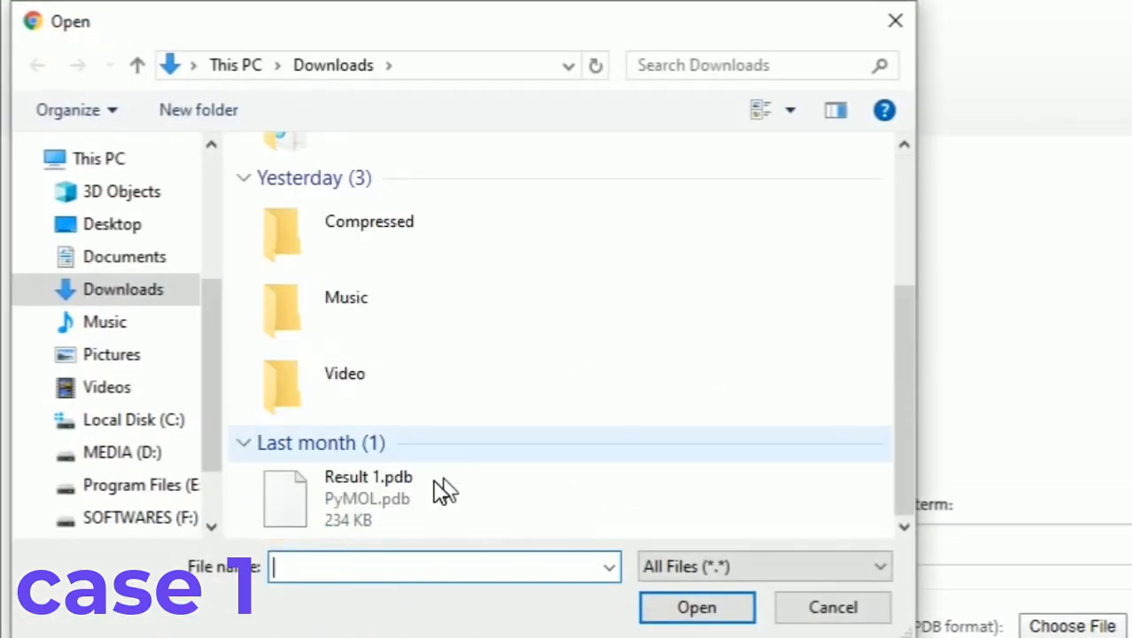
left_click(498, 485)
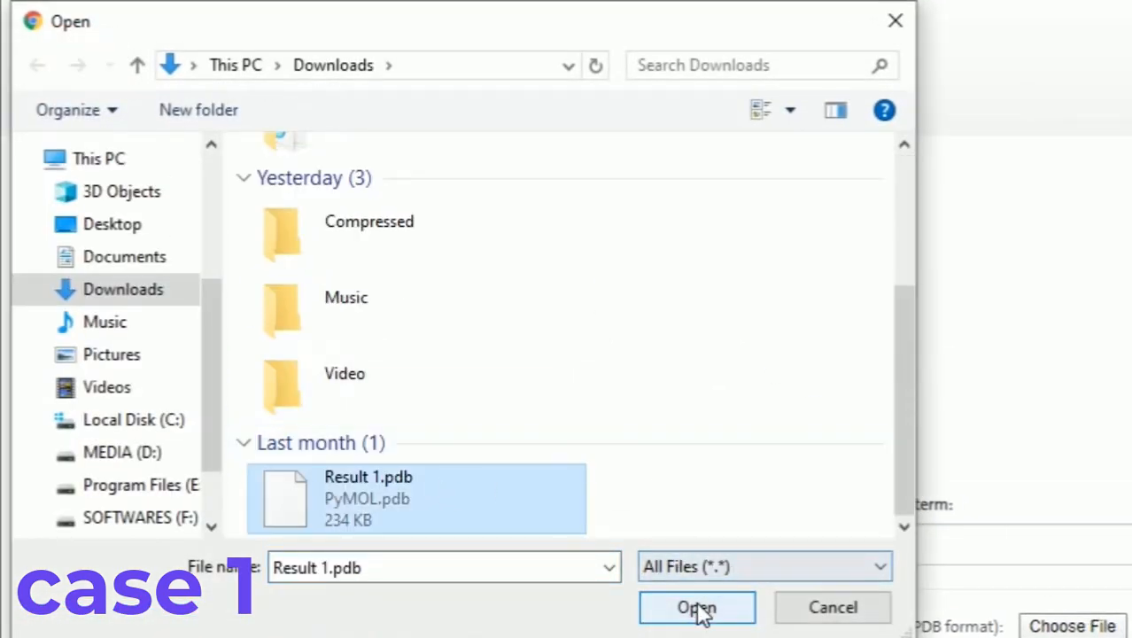
left_click(735, 606)
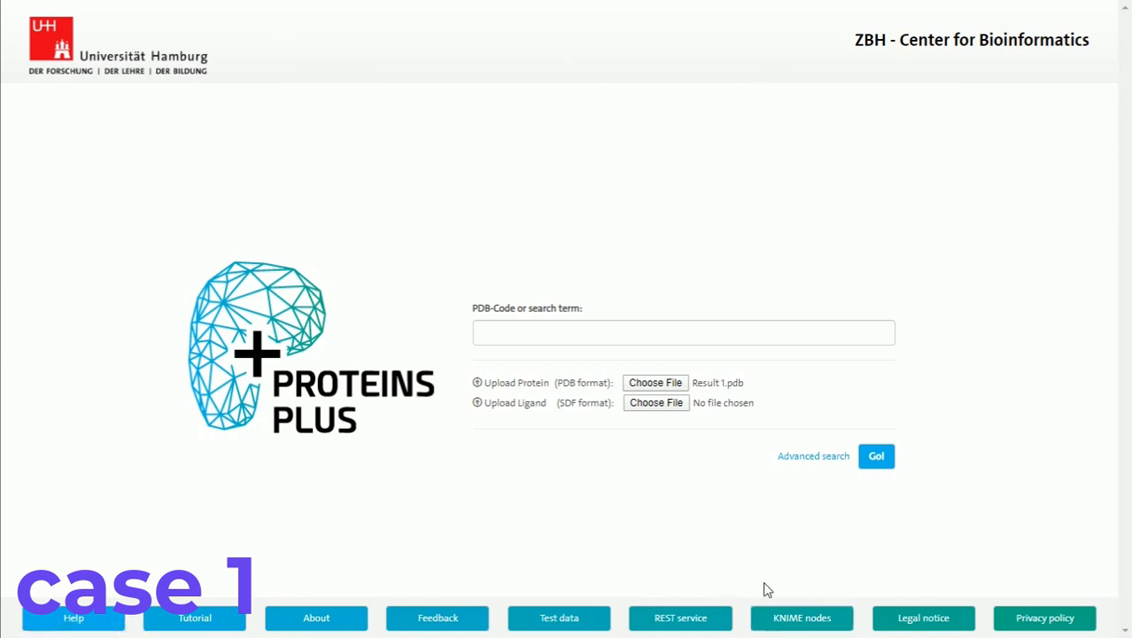
left_click(870, 462)
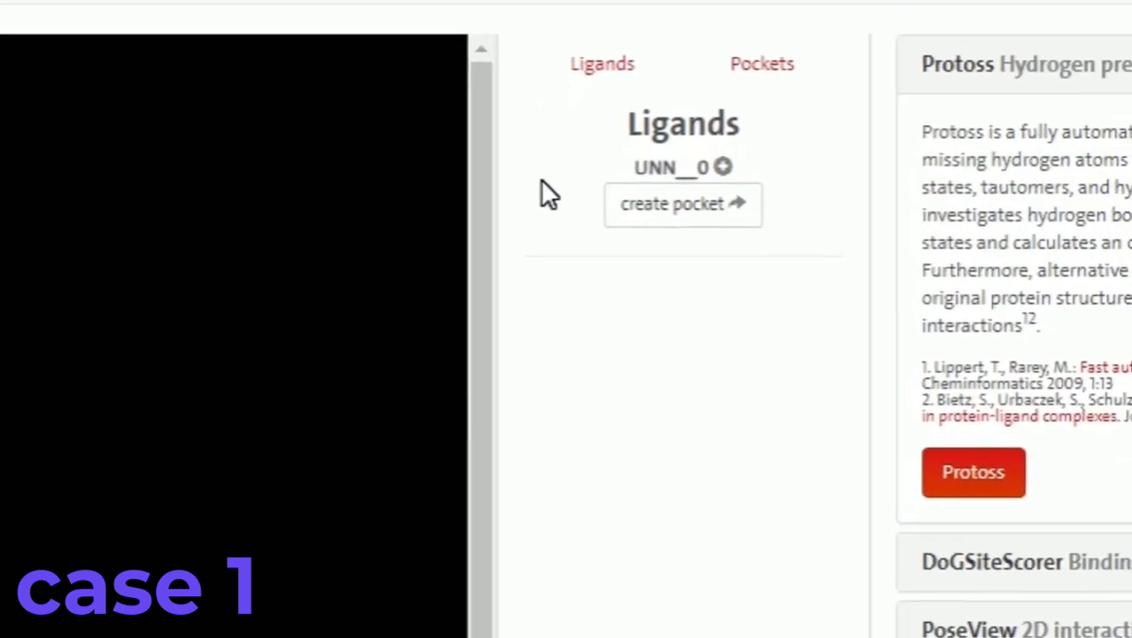
Step: Display the structure of ligand UNN__0 and copy its name
left_click(675, 173)
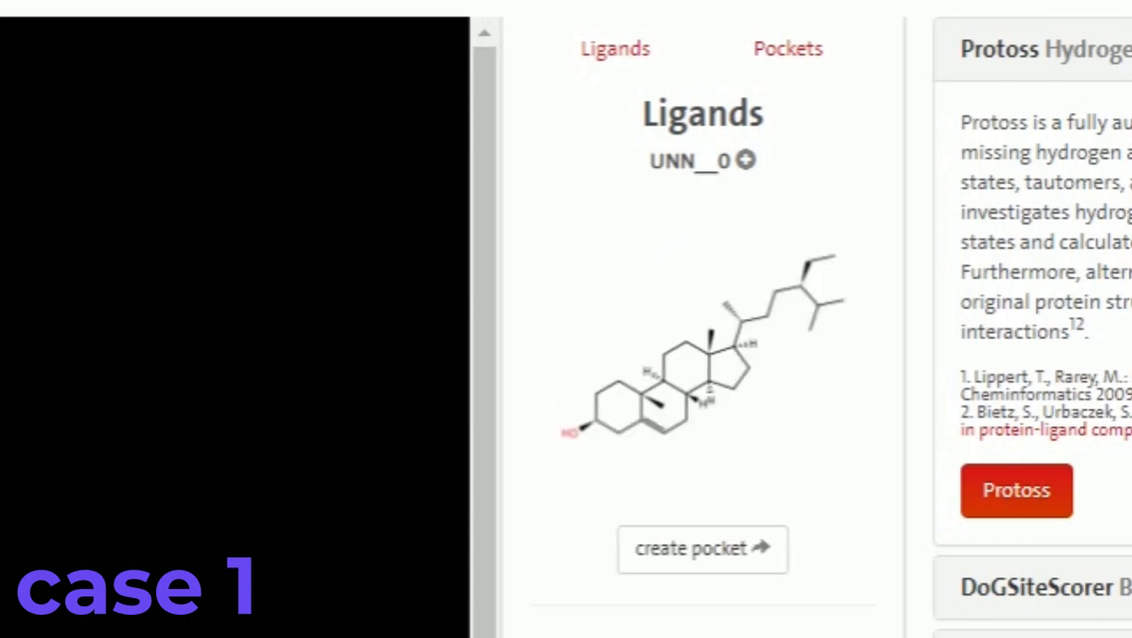
double_click(695, 160)
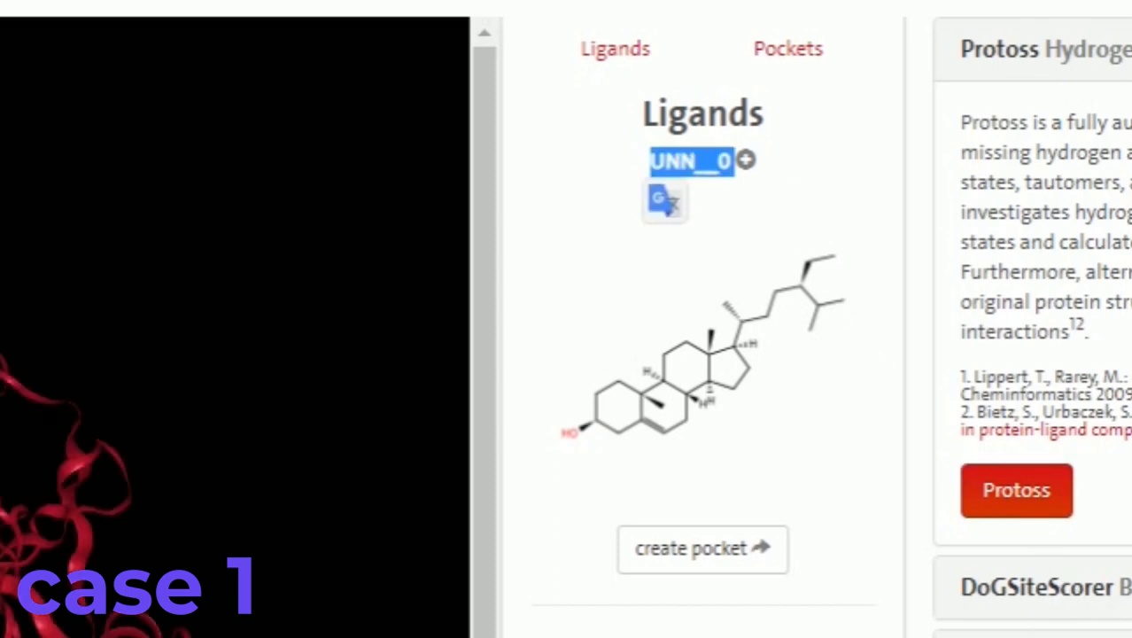
right_click(716, 166)
left_click(735, 196)
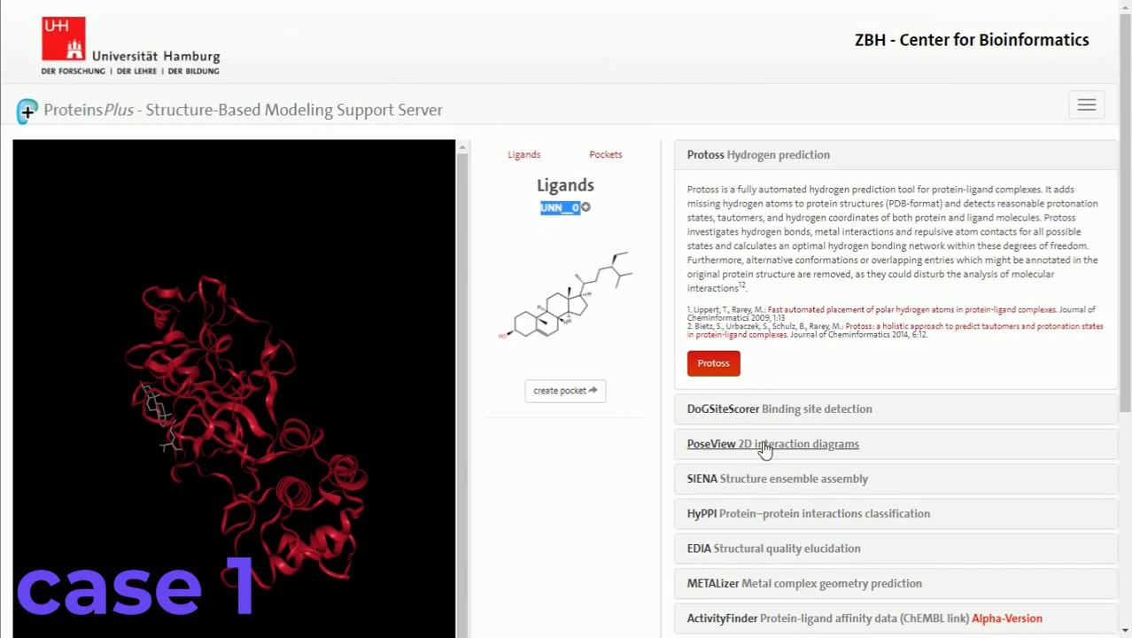
Step: Start a PoseView 2D interaction diagram calculation for ligand UNN__0
left_click(823, 443)
left_click(728, 435)
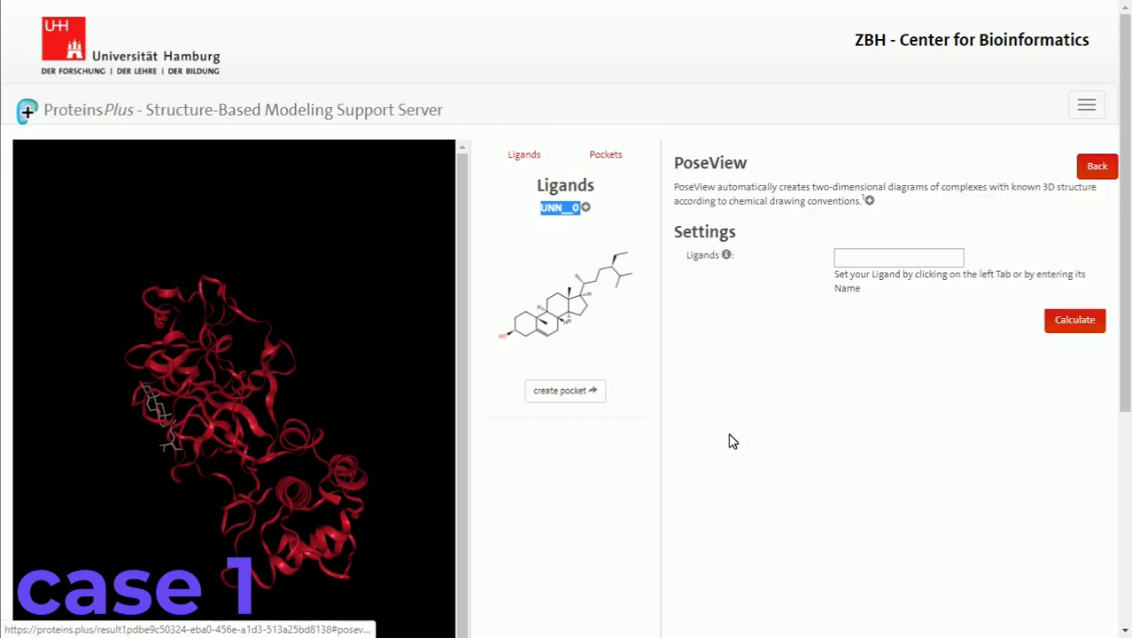
left_click(852, 221)
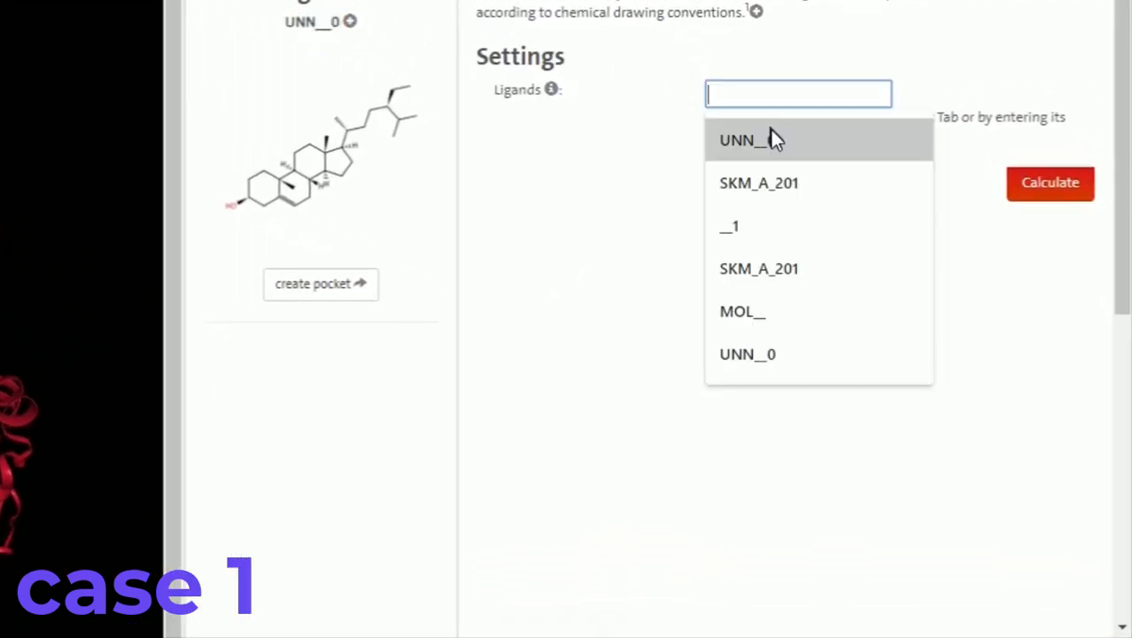
left_click(854, 247)
left_click(788, 94)
left_click(799, 64)
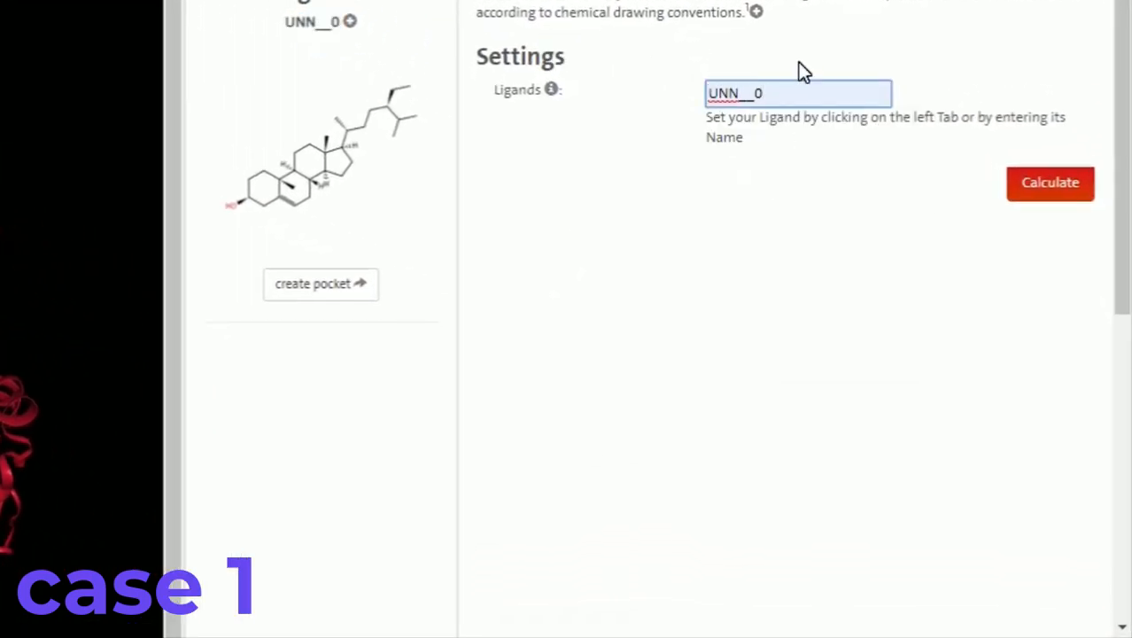
left_click(1084, 188)
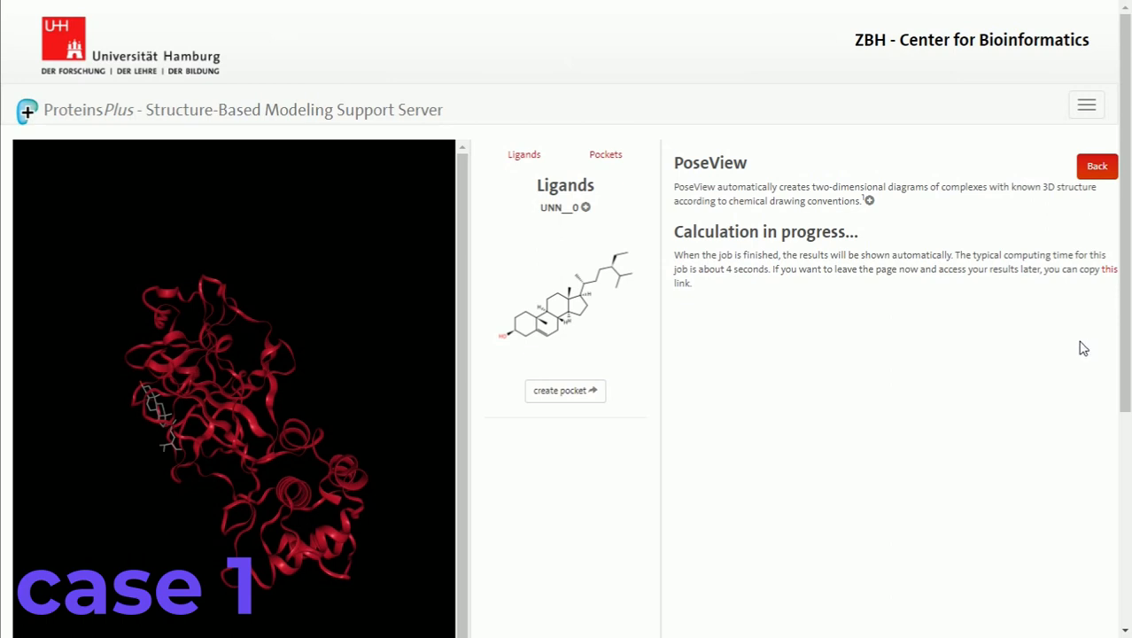
Step: Bring the ligand into close view in the 3D viewer and set the viewer background to White
left_click_drag(191, 424, 212, 367)
scroll(165, 345, "up", 5)
scroll(571, 456, "down", 3)
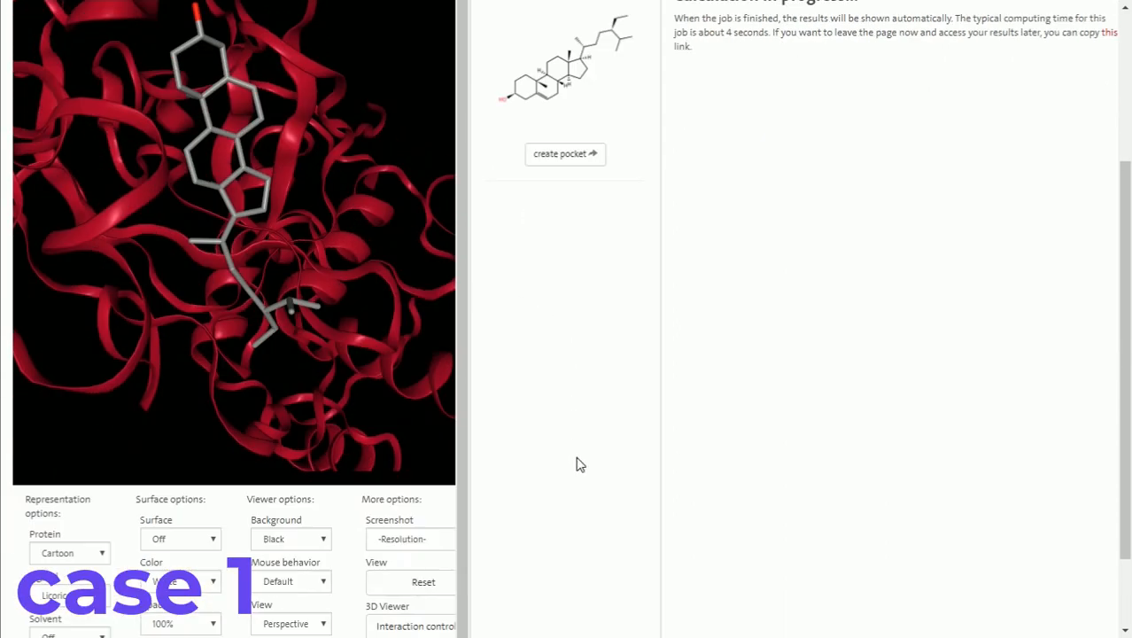
left_click(299, 442)
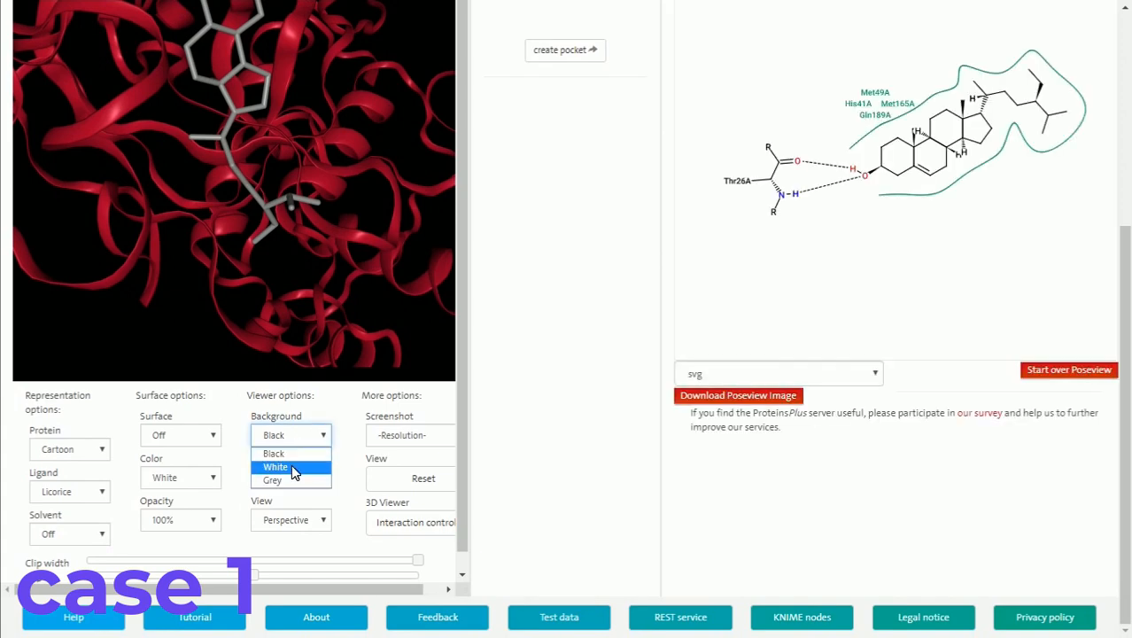
left_click(290, 464)
scroll(501, 389, "up", 3)
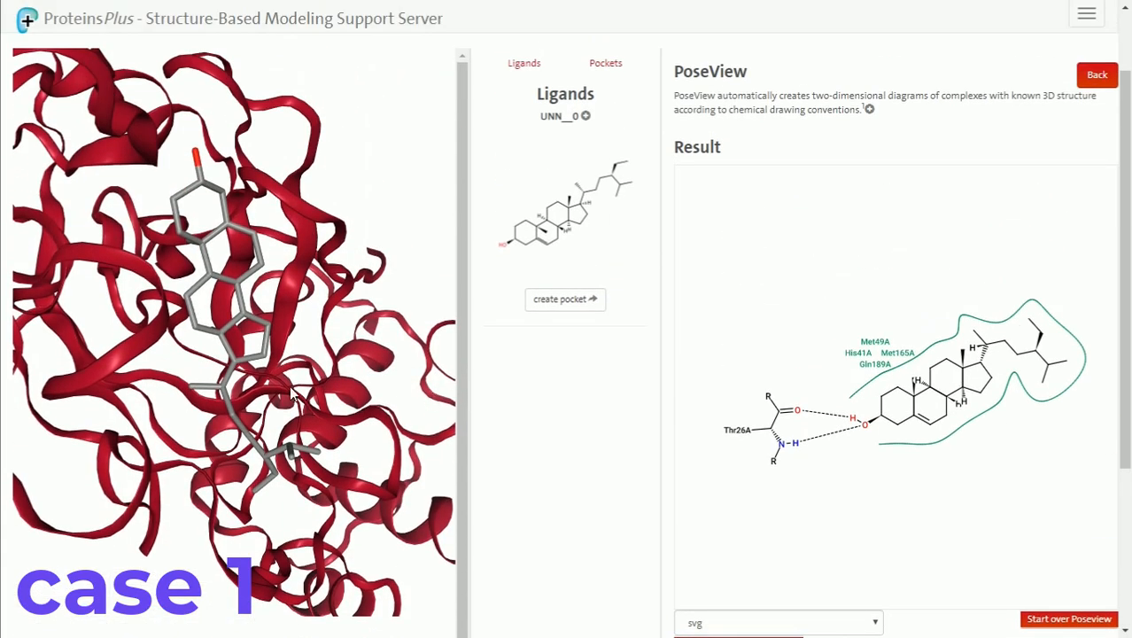
left_click_drag(288, 388, 271, 386)
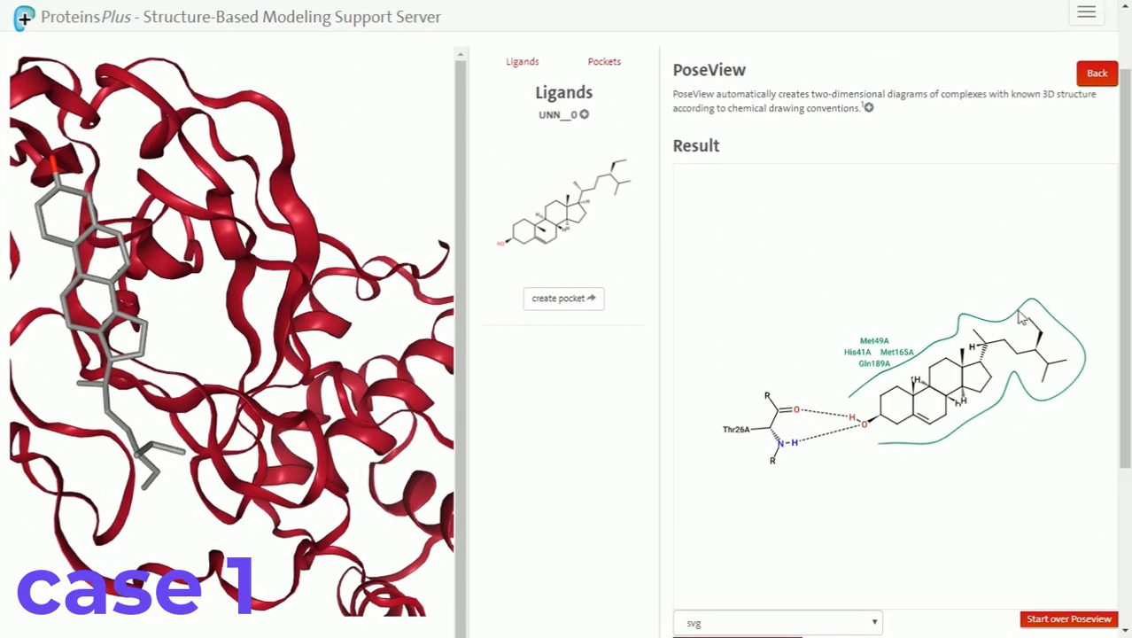
Step: Download the resulting PoseView interaction diagram in png format
left_click_drag(1127, 313, 1129, 389)
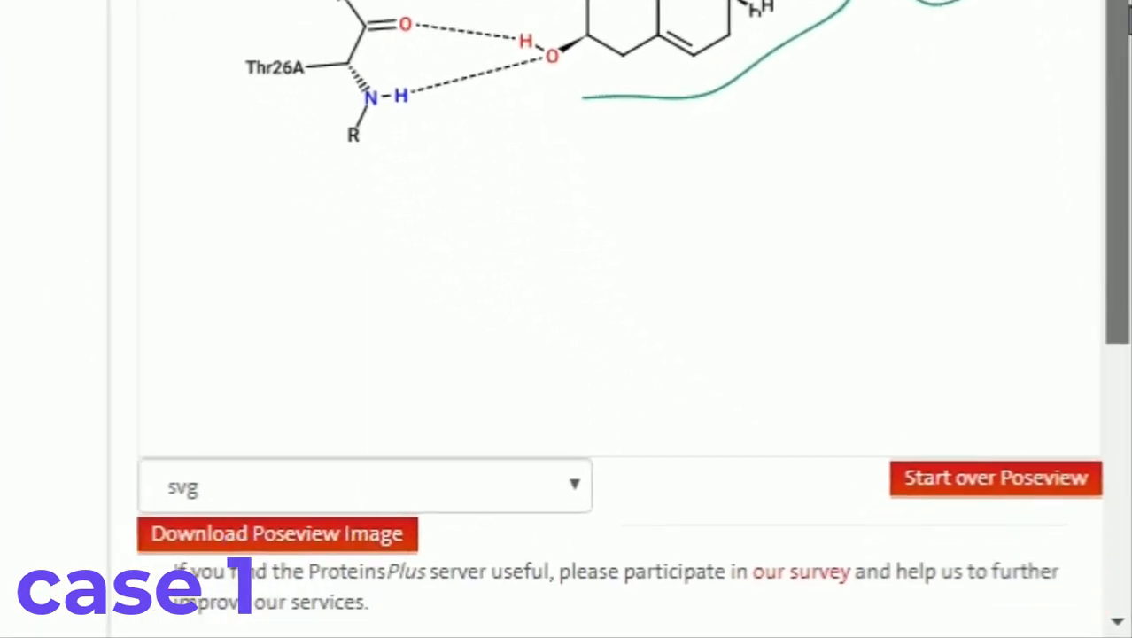
left_click(452, 426)
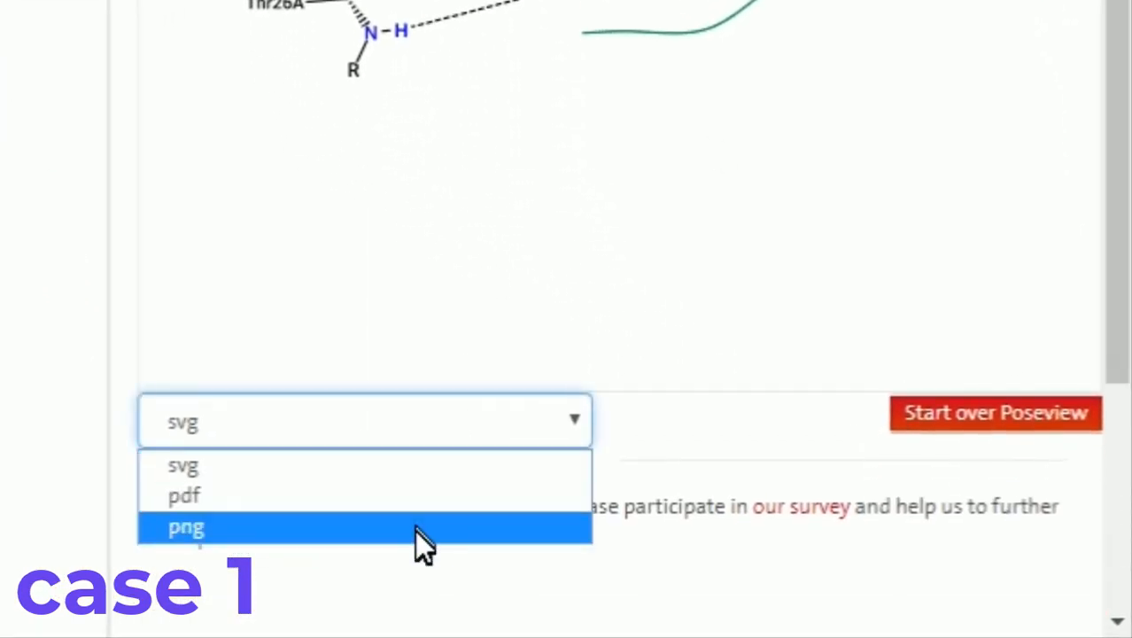
left_click(416, 475)
left_click(496, 440)
left_click(400, 528)
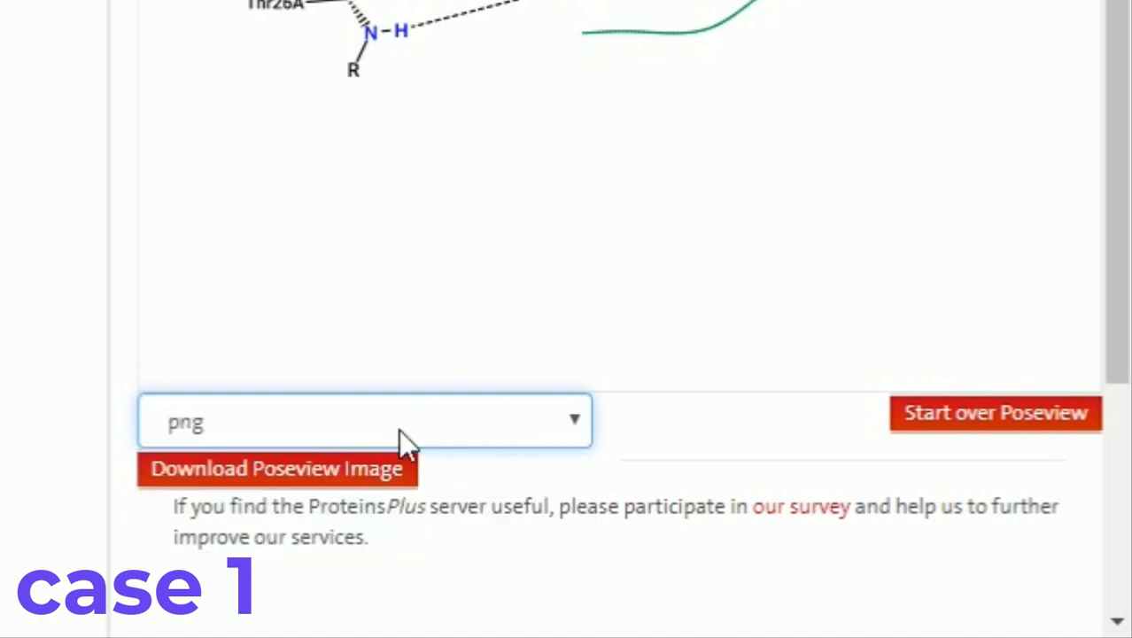
left_click(348, 476)
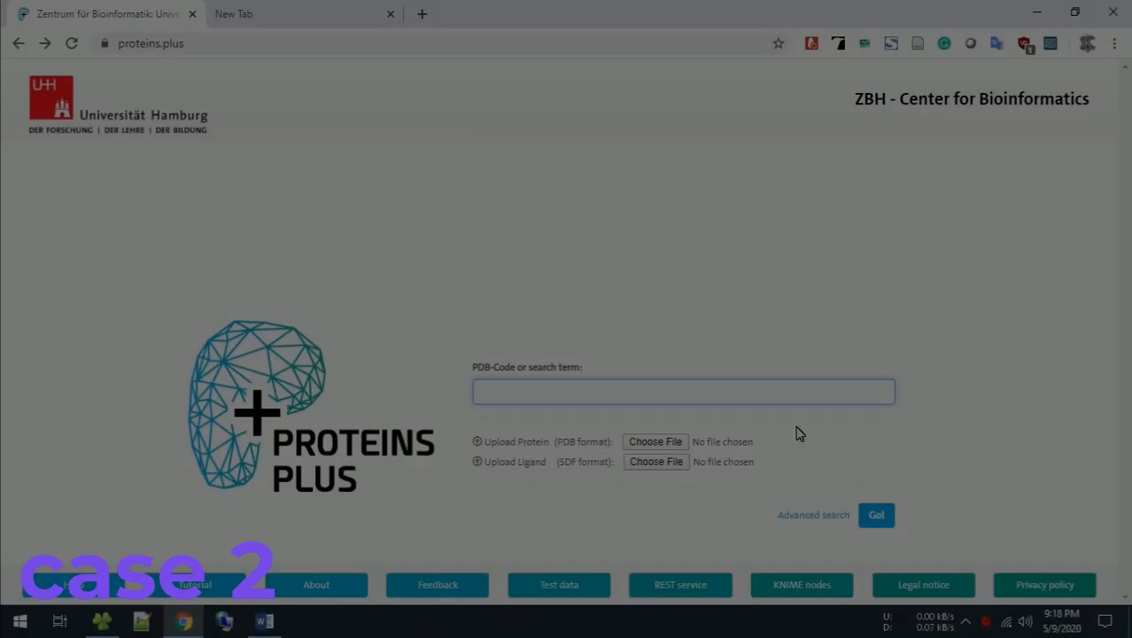
Step: Upload Result 4.pdb from Downloads as the protein on the full-screen start page, submit it, and check its ligand list
key("F11")
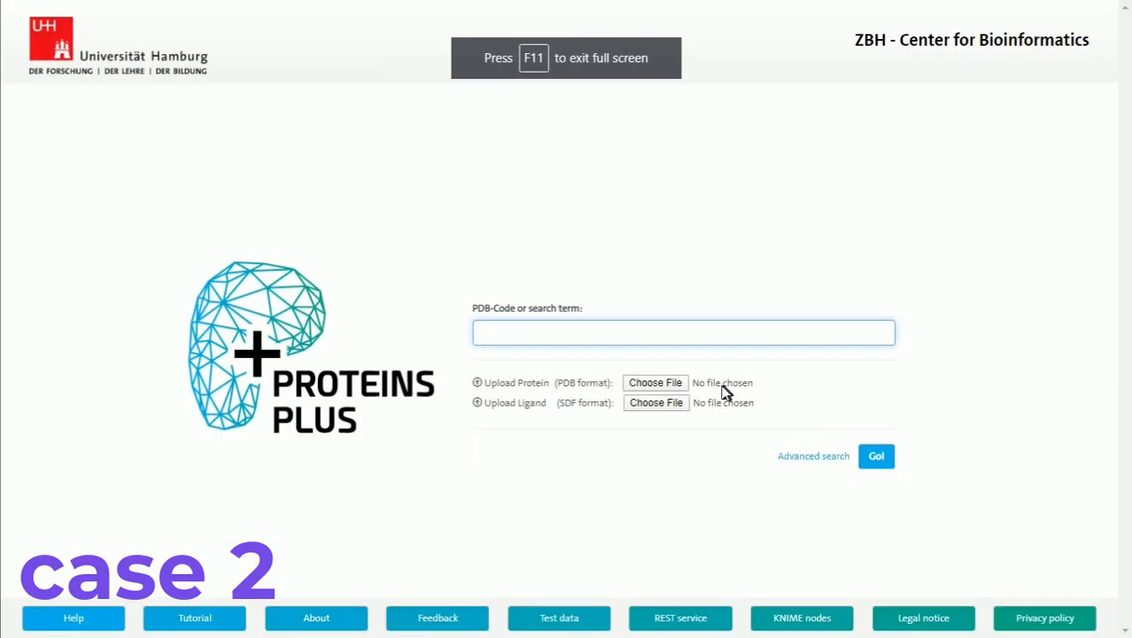
left_click(678, 385)
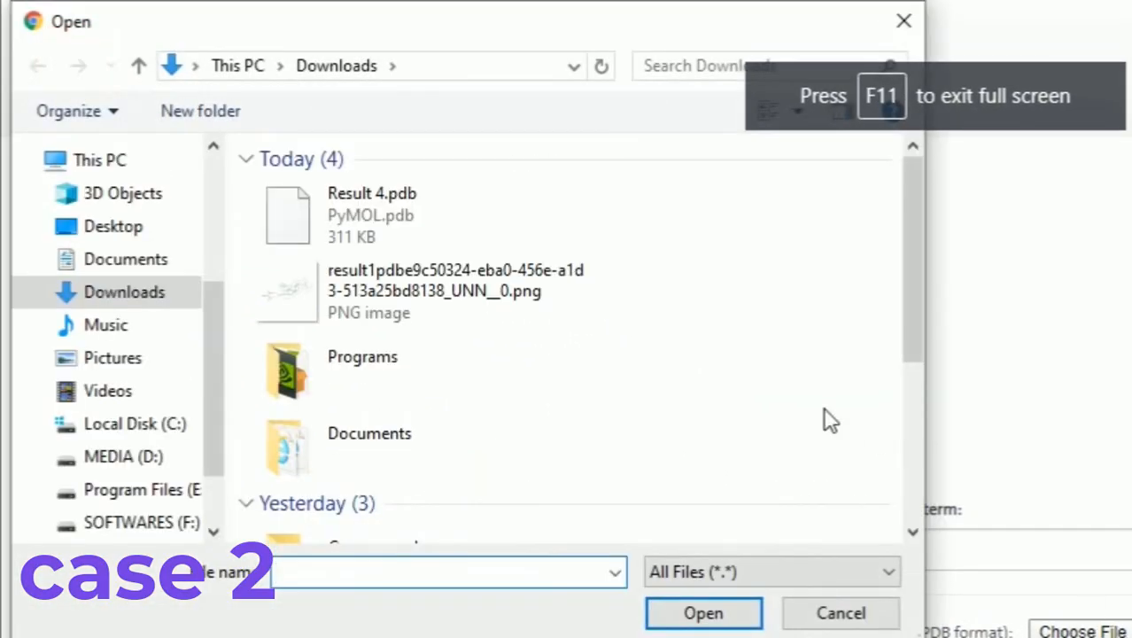
left_click(531, 223)
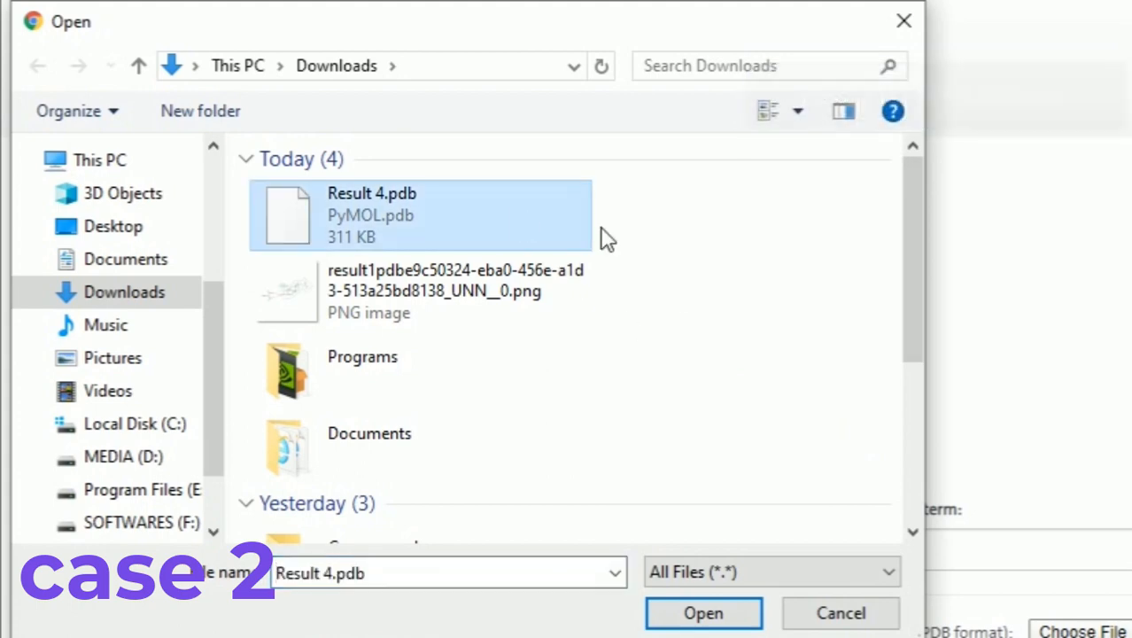
left_click(740, 616)
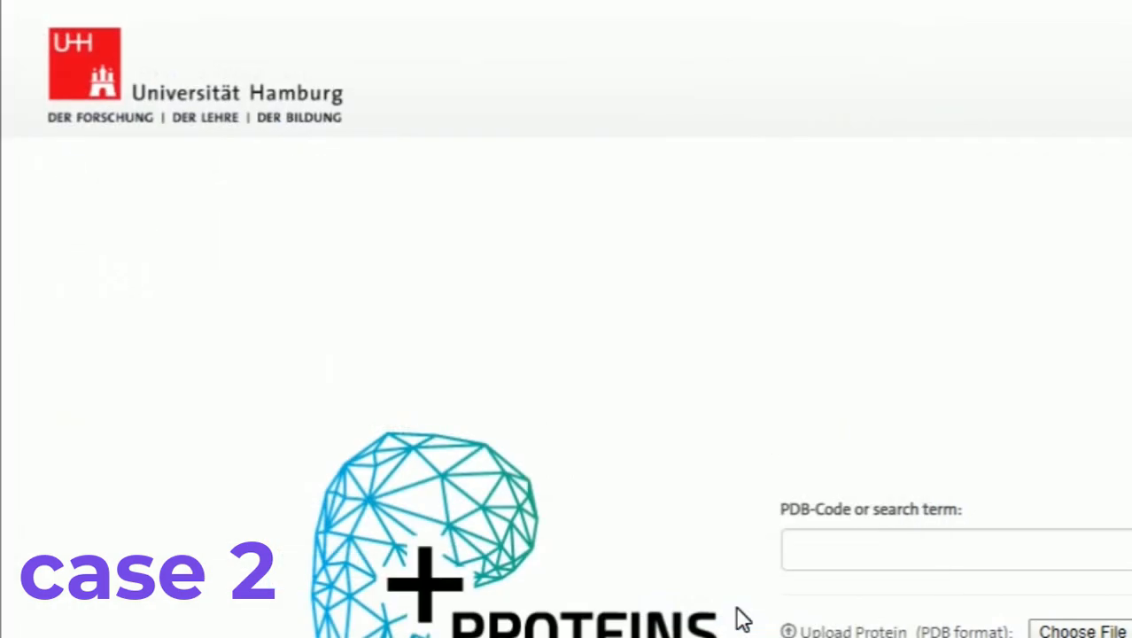
left_click(892, 462)
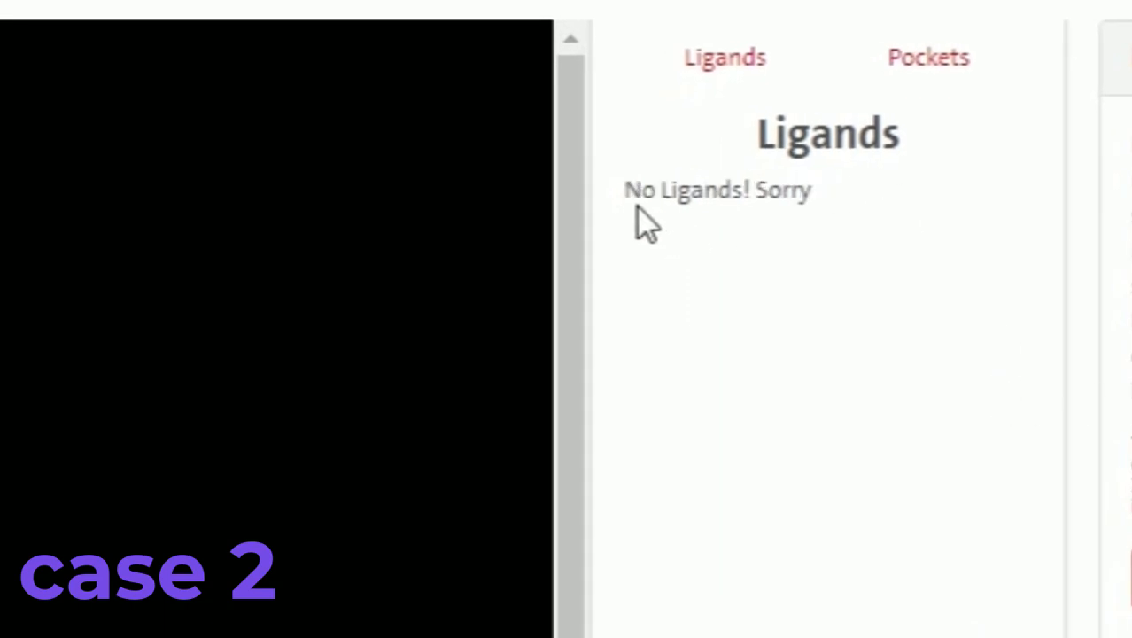
left_click_drag(623, 190, 843, 200)
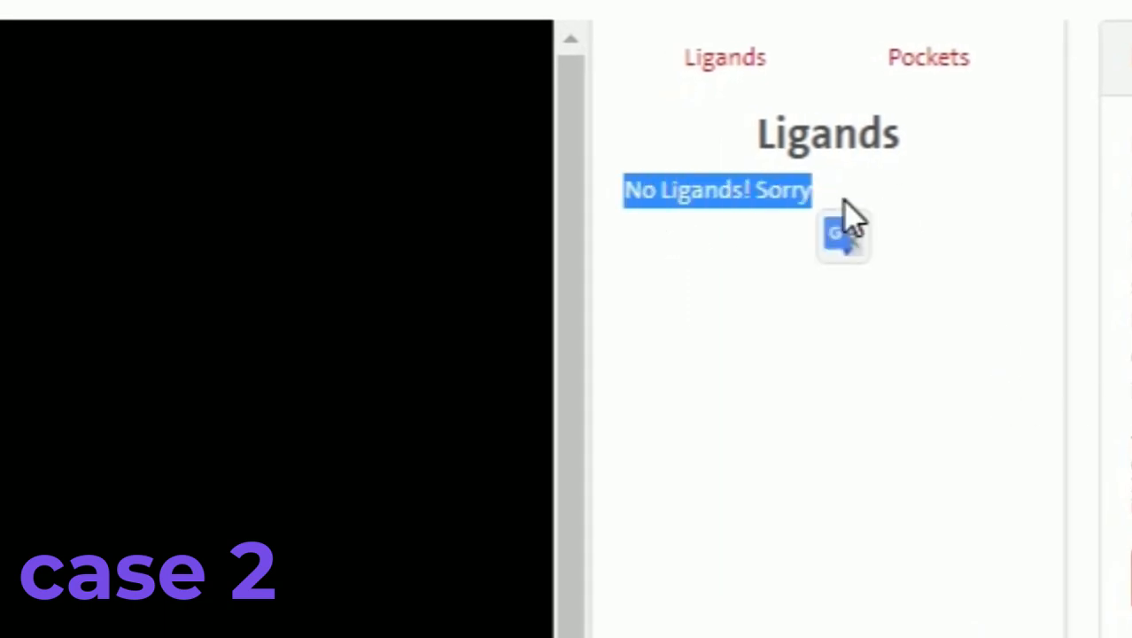
left_click(921, 189)
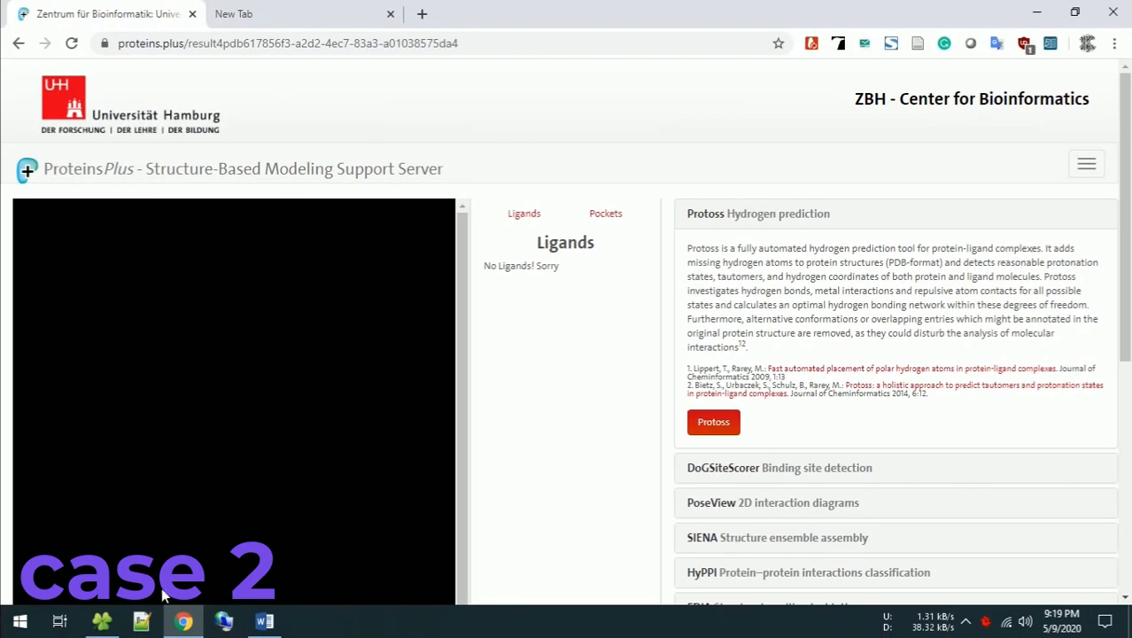
Step: Open Result 4.pdb from Downloads in a text editor, choosing Notepad as the default app for .pdb files
left_click(102, 620)
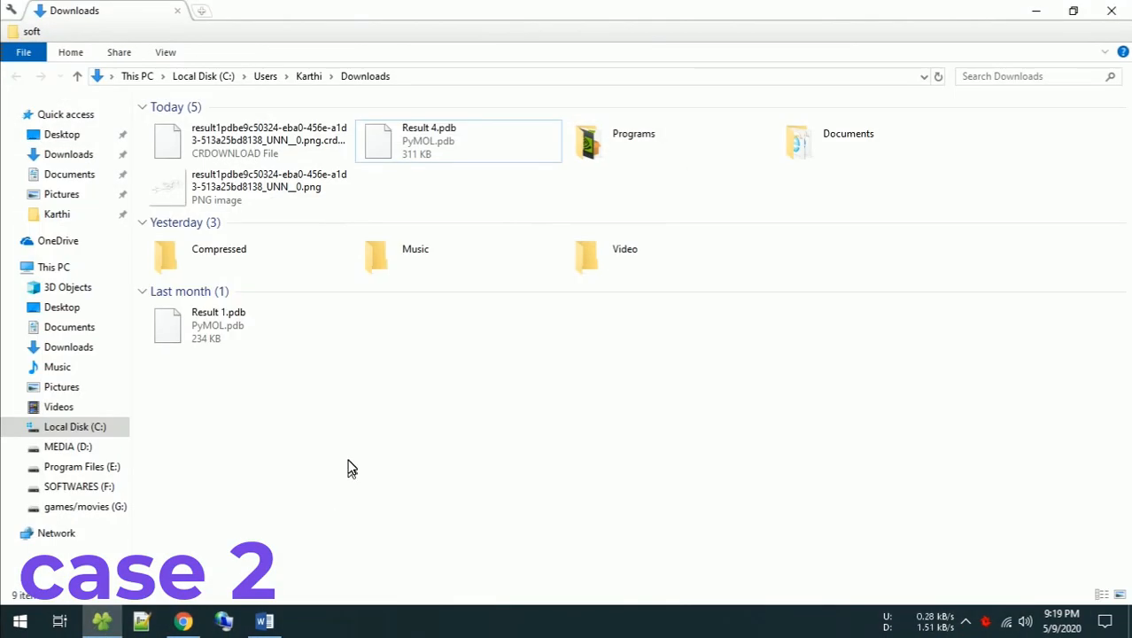
left_click(434, 158)
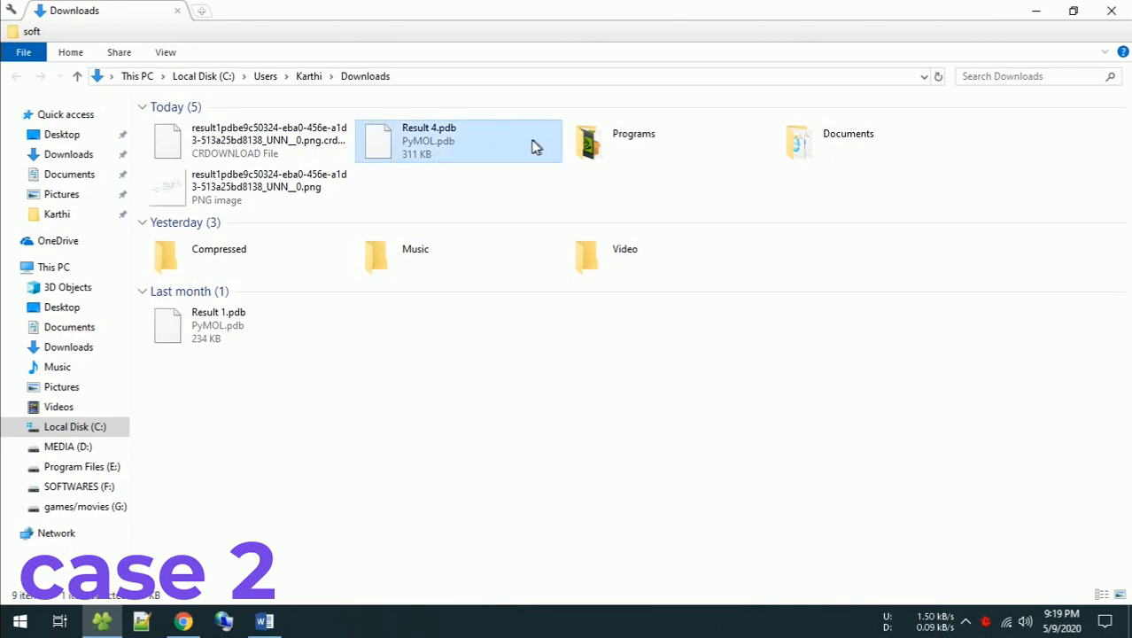
right_click(535, 146)
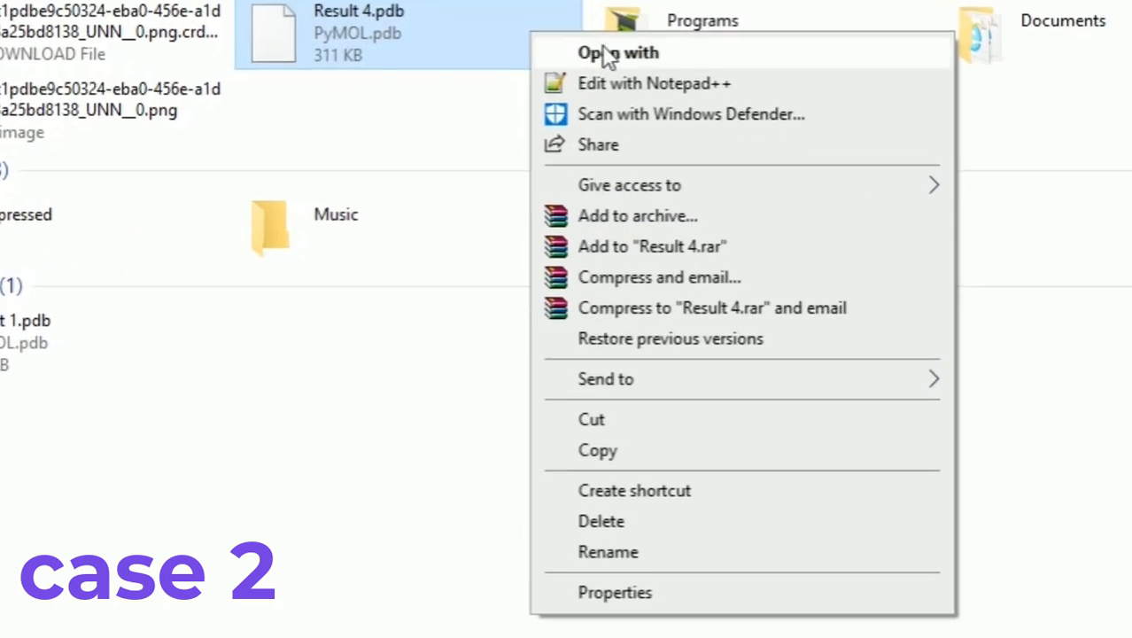
left_click(603, 50)
left_click(447, 206)
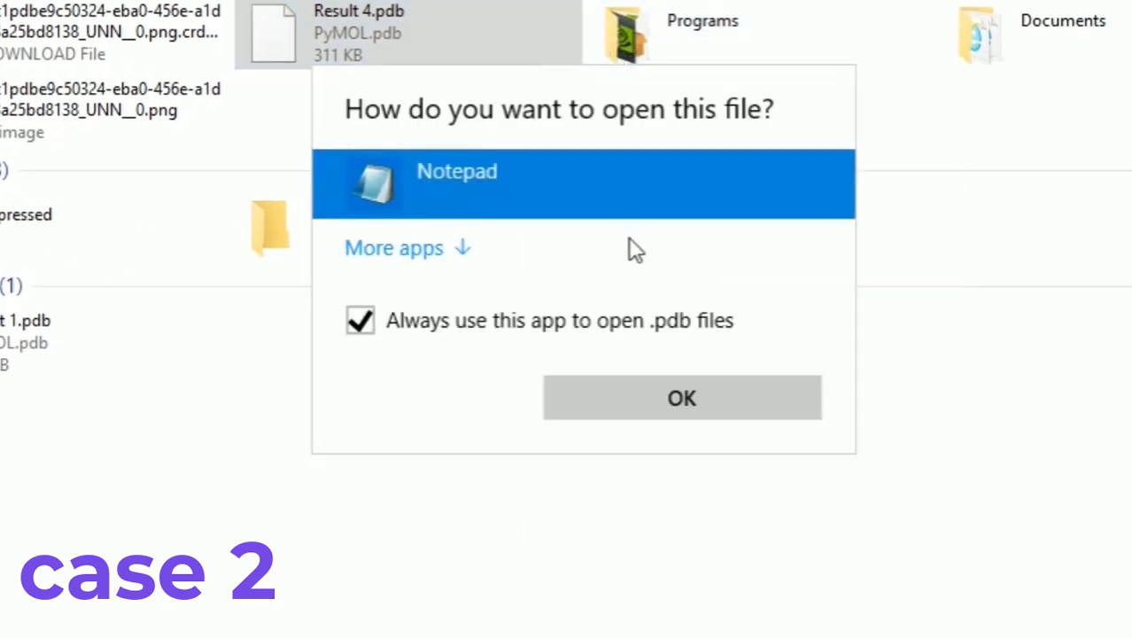
left_click(607, 390)
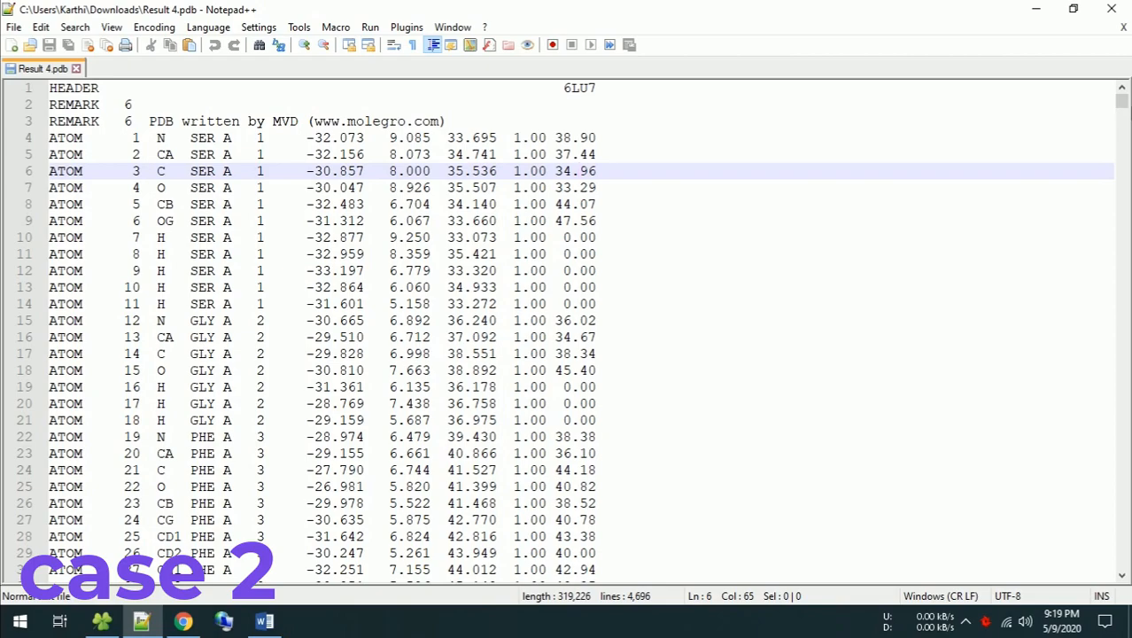
Step: Delete the END text on line 4684, between the protein's TER record and the UNN HETATM records, and save the file
left_click_drag(1122, 102, 1122, 561)
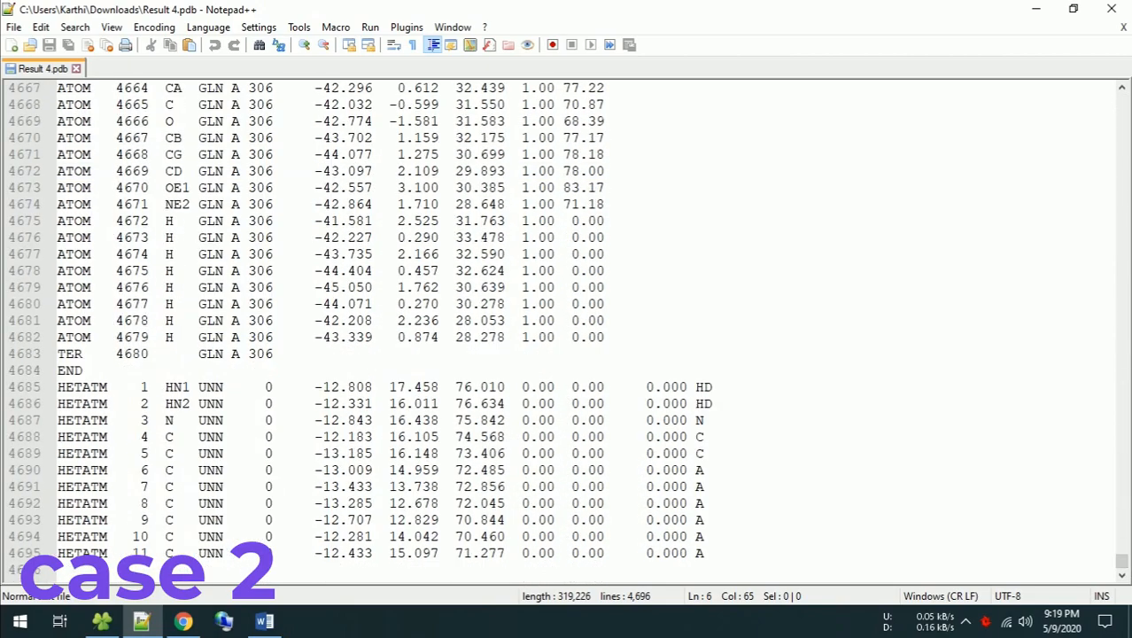
left_click_drag(57, 386, 717, 553)
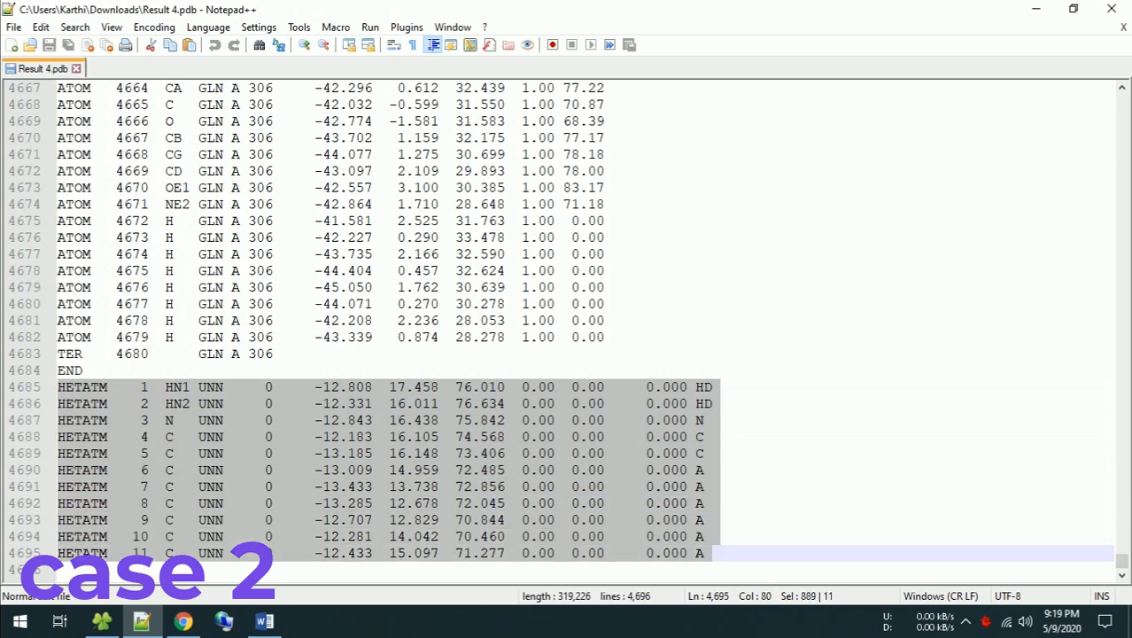
left_click_drag(607, 338, 57, 104)
left_click(83, 370)
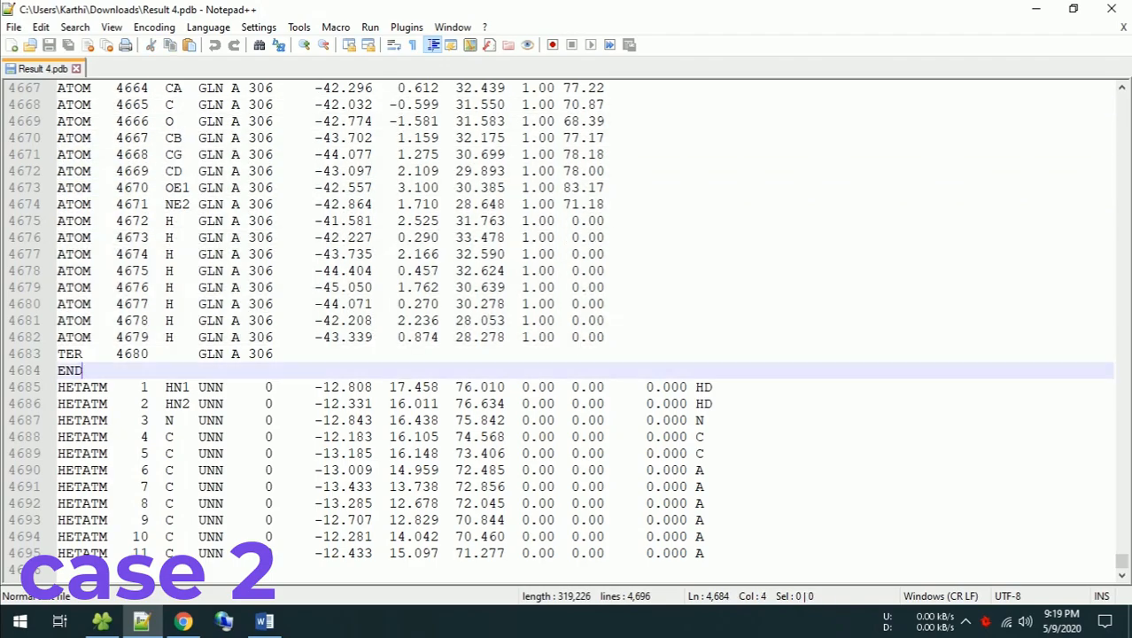
left_click(70, 354)
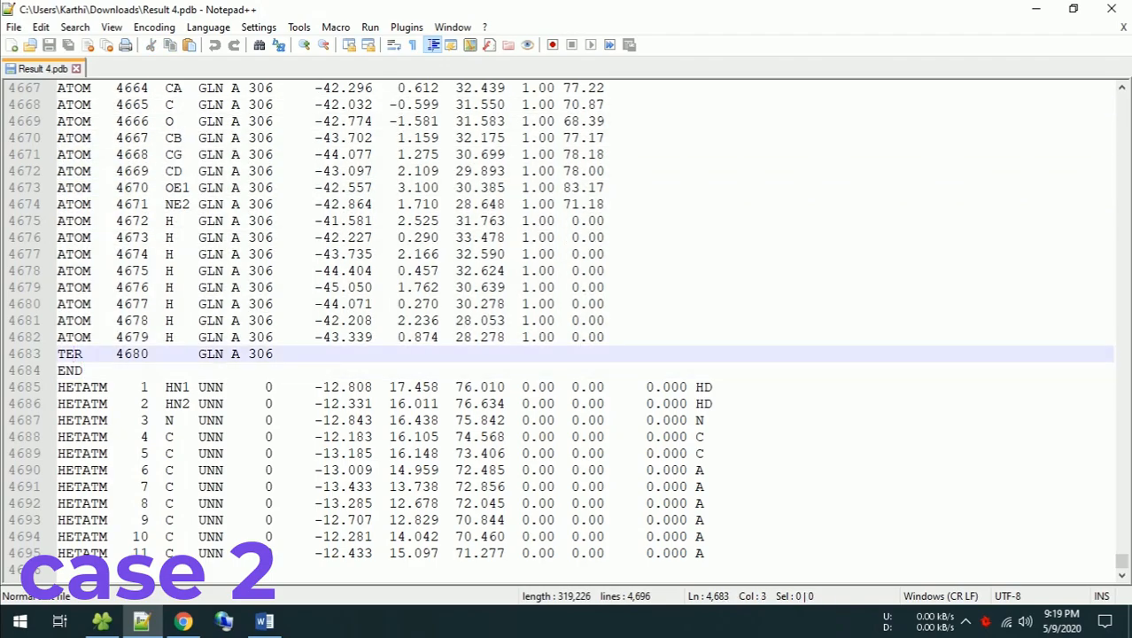
left_click(83, 370)
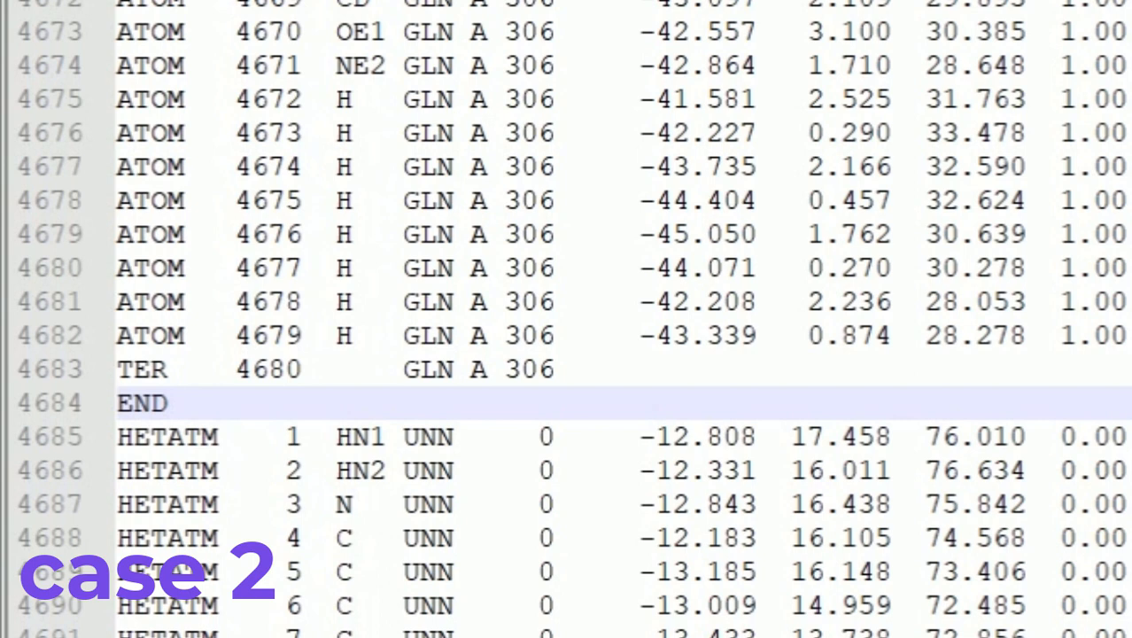
key("shift+Home")
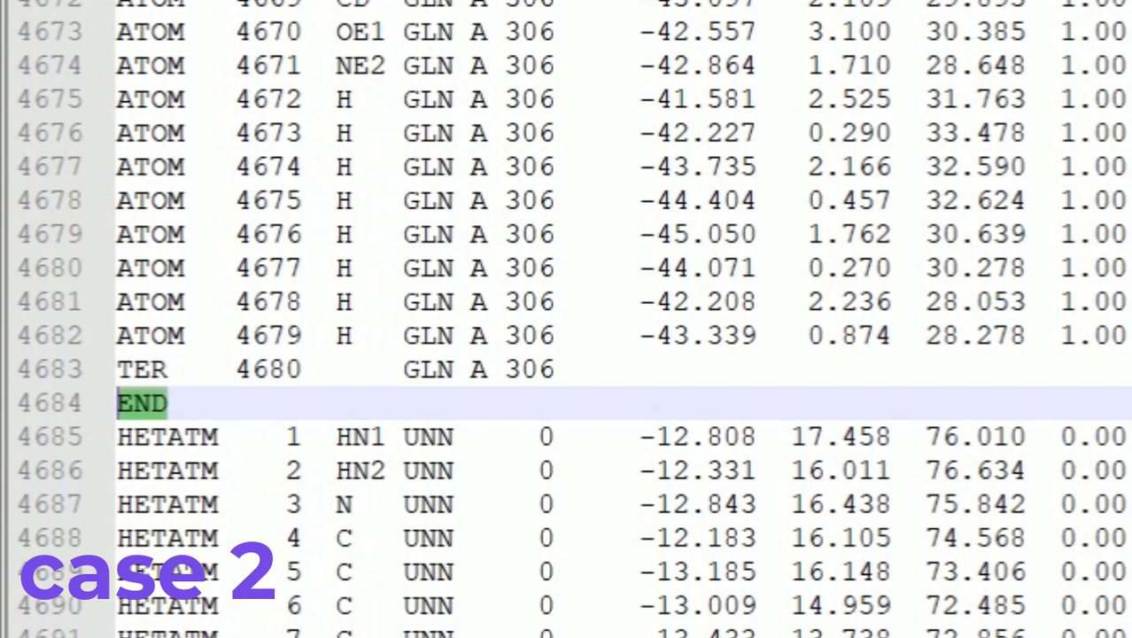
key("Delete")
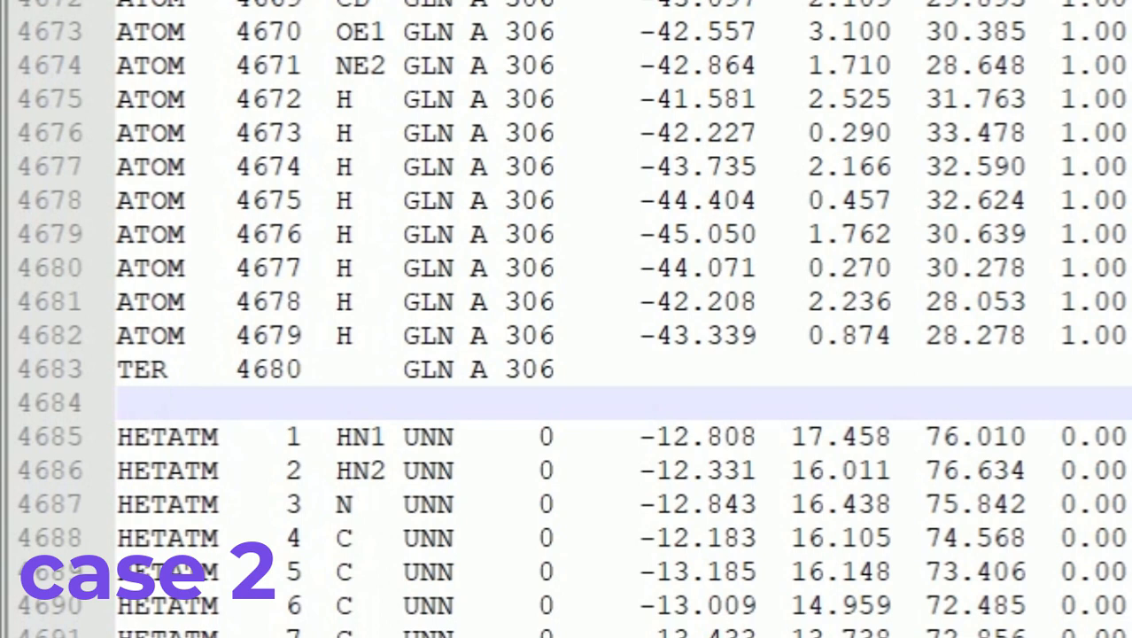
key("alt+f")
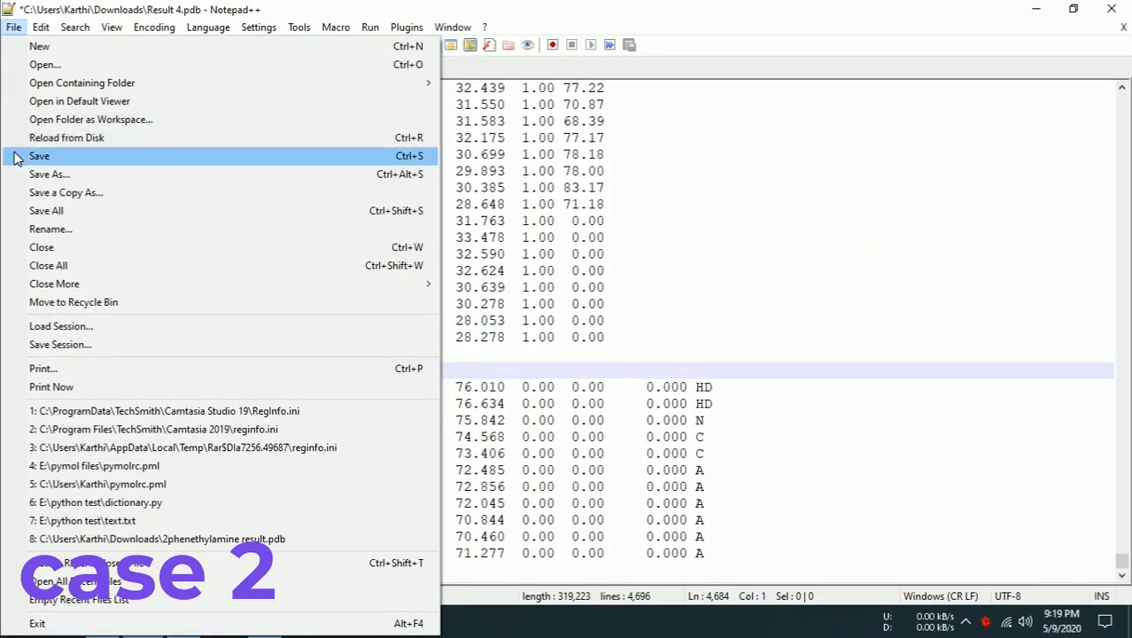
left_click(17, 158)
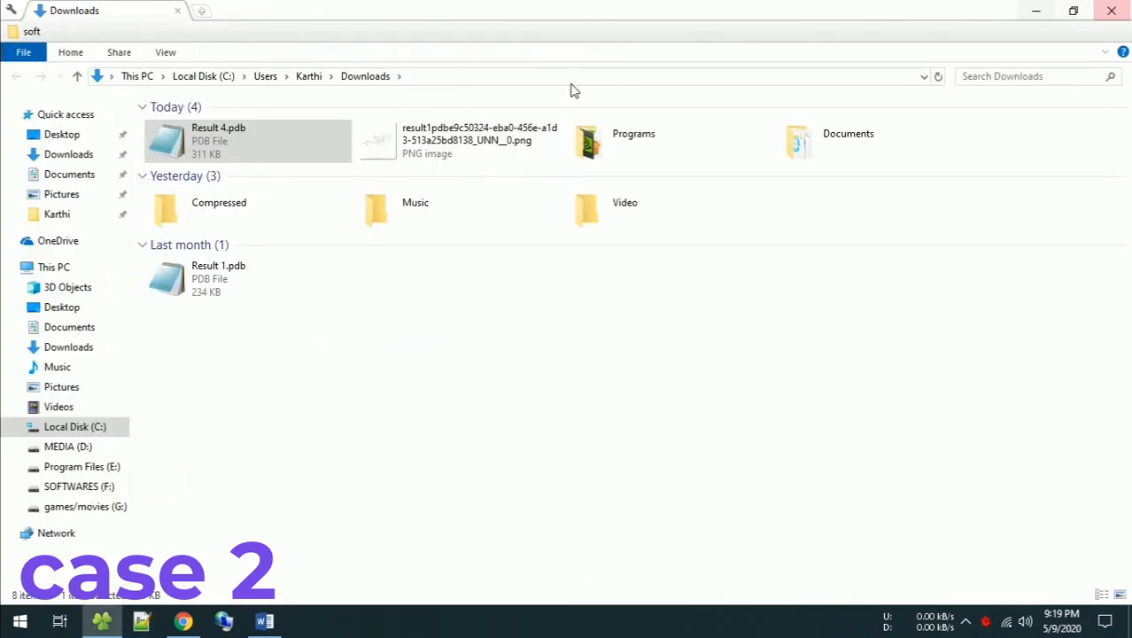
Step: Switch back to Chrome, return to the ProteinsPlus start page, and submit the edited Result 4.pdb from Downloads as the protein
left_click(183, 621)
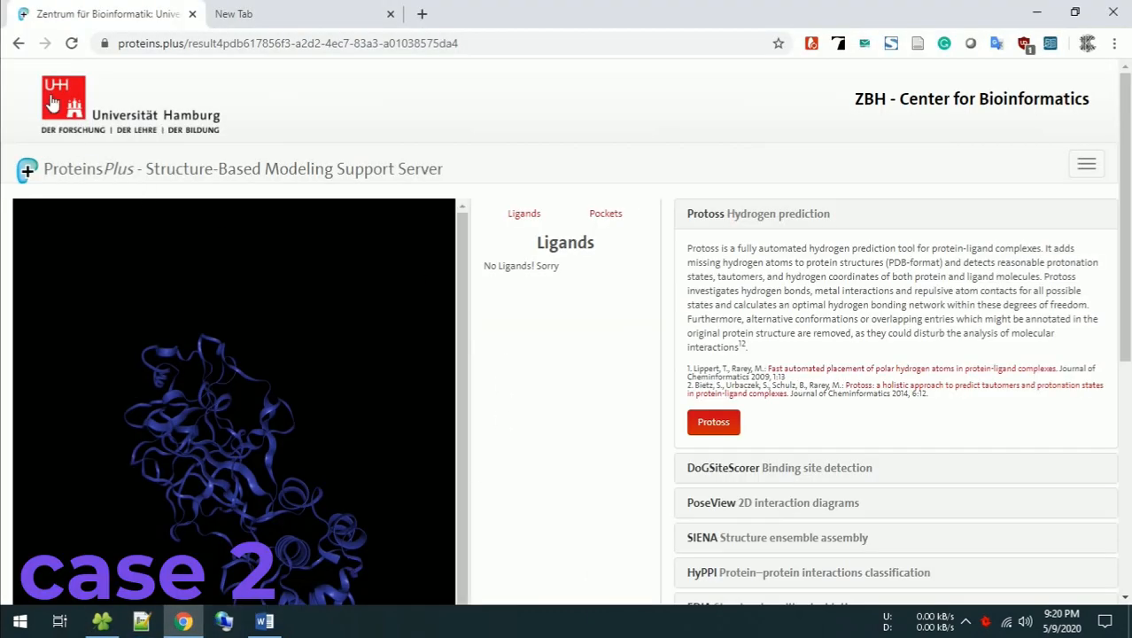
left_click(18, 43)
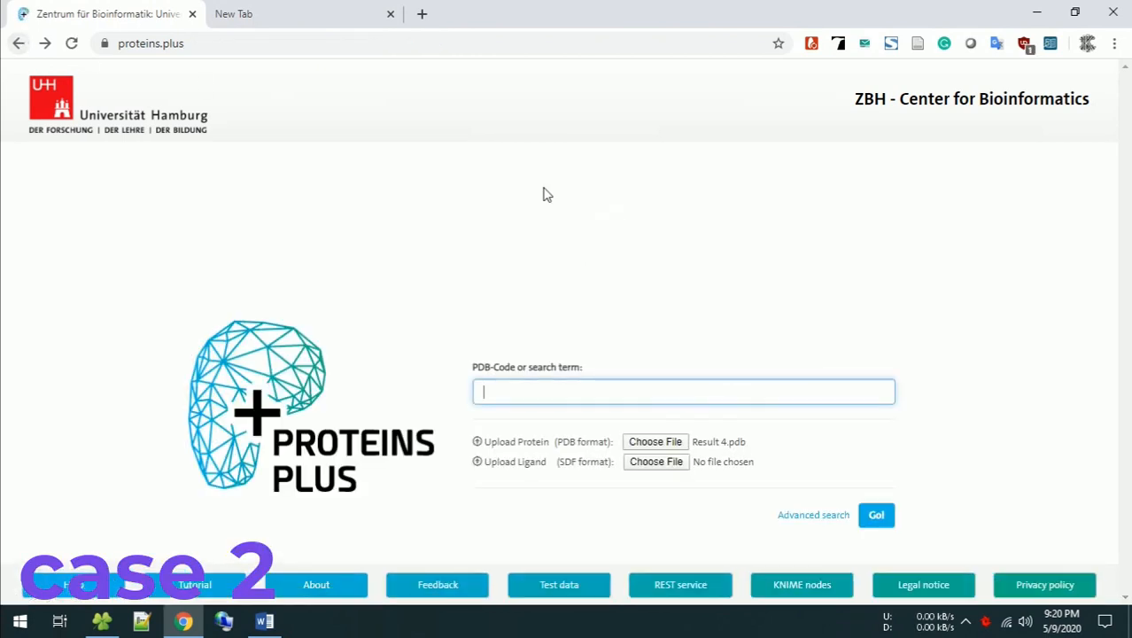
left_click(656, 441)
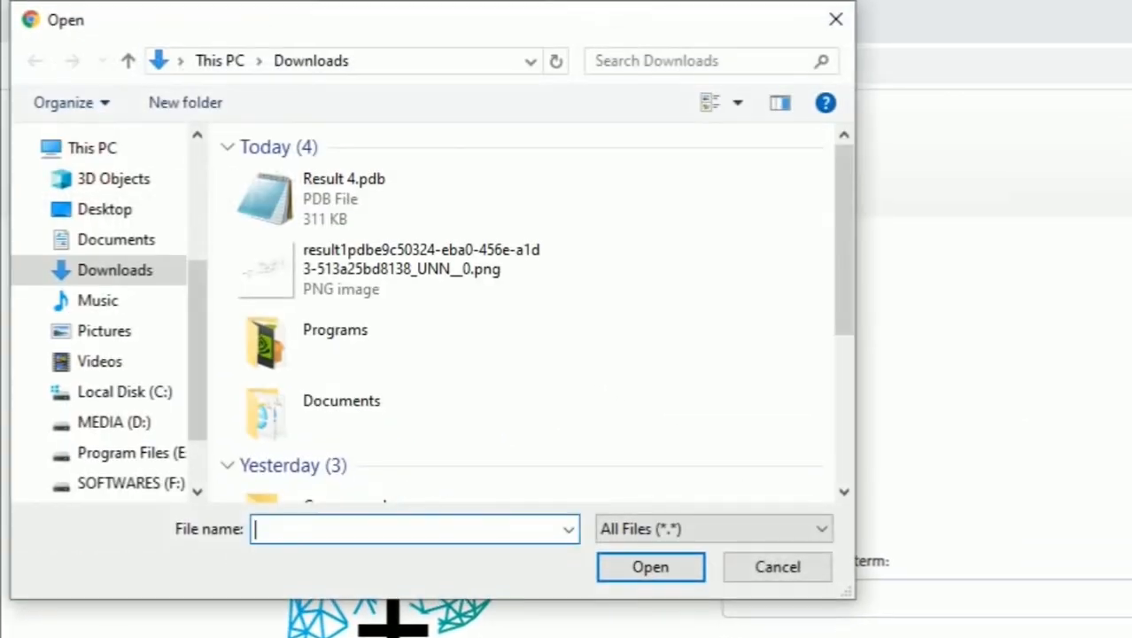
left_click(469, 202)
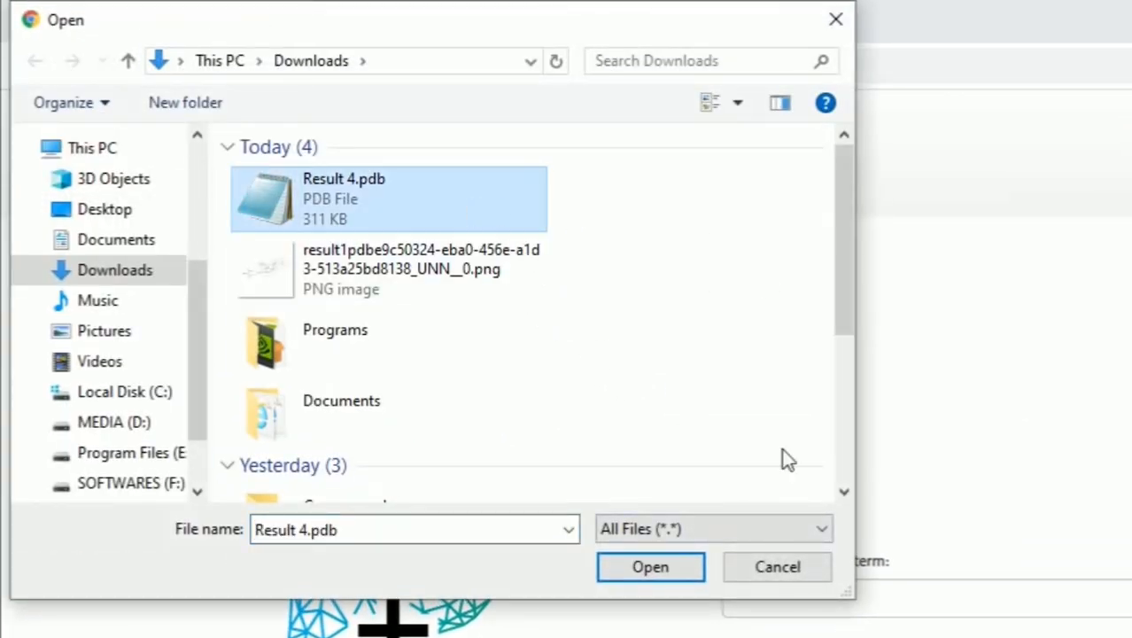
left_click(688, 569)
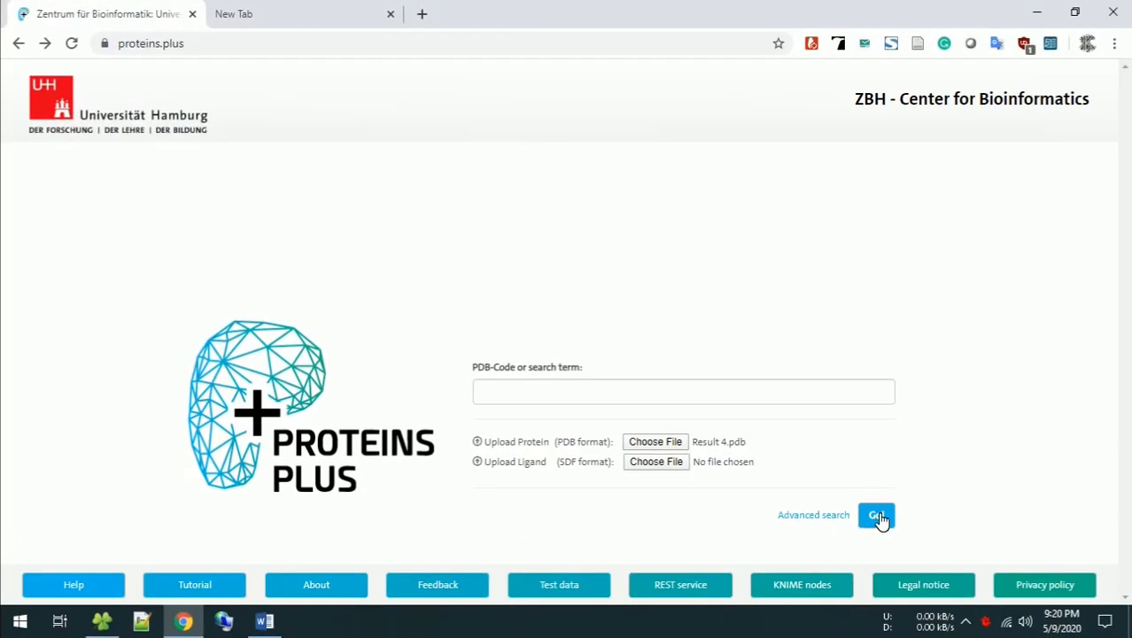
left_click(878, 517)
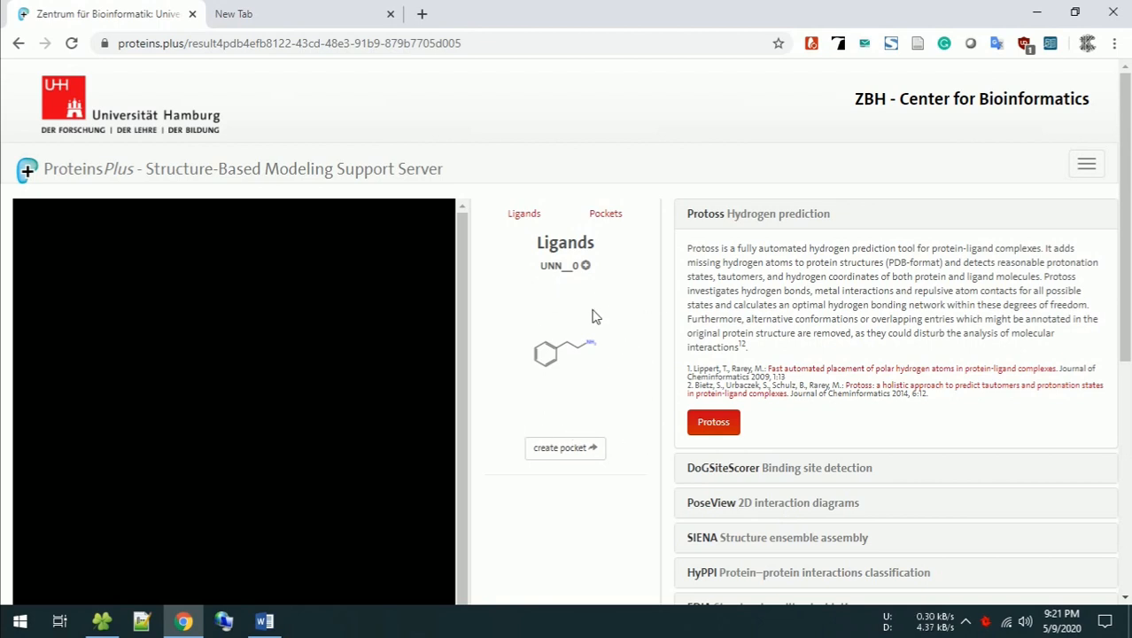
Step: Copy the ligand name UNN__0 from the ligand list and open the PoseView settings
double_click(558, 265)
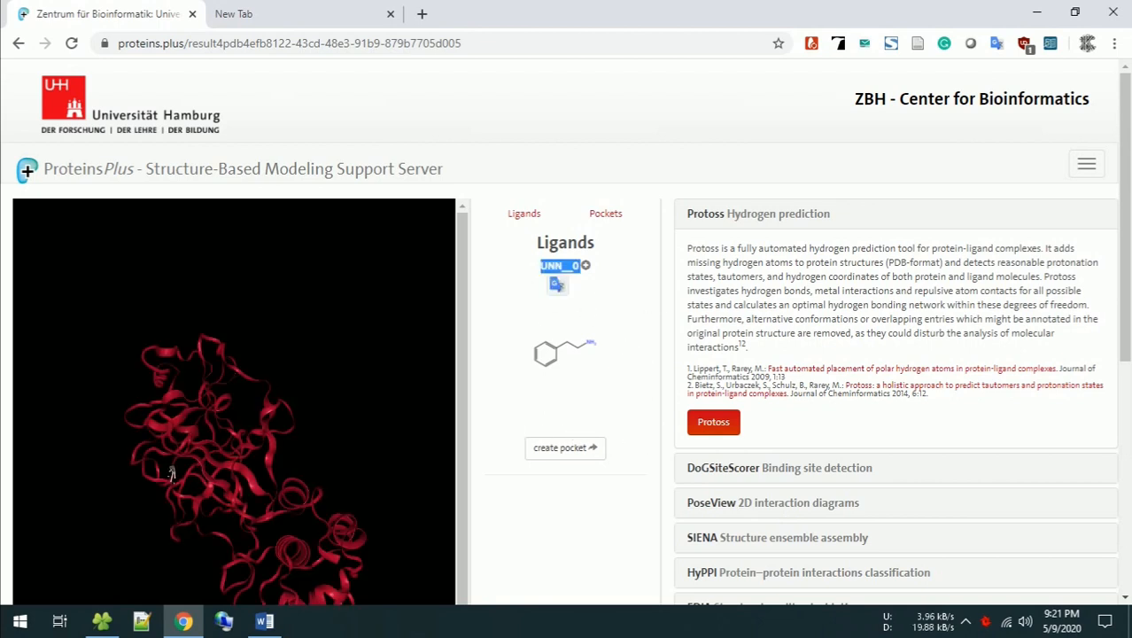
right_click(560, 268)
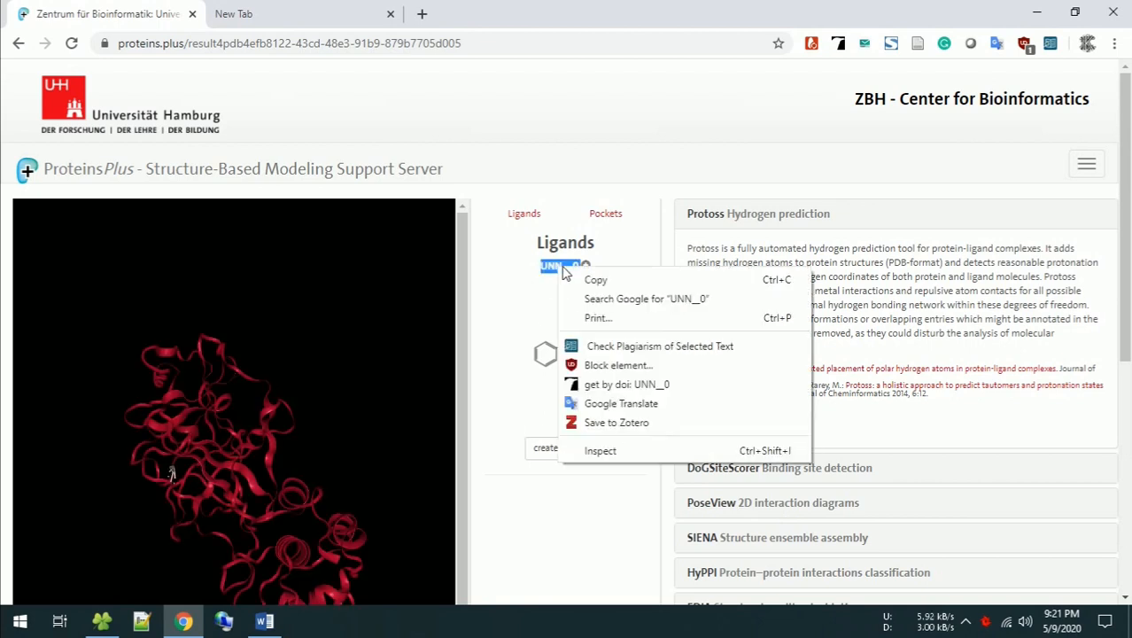
left_click(635, 286)
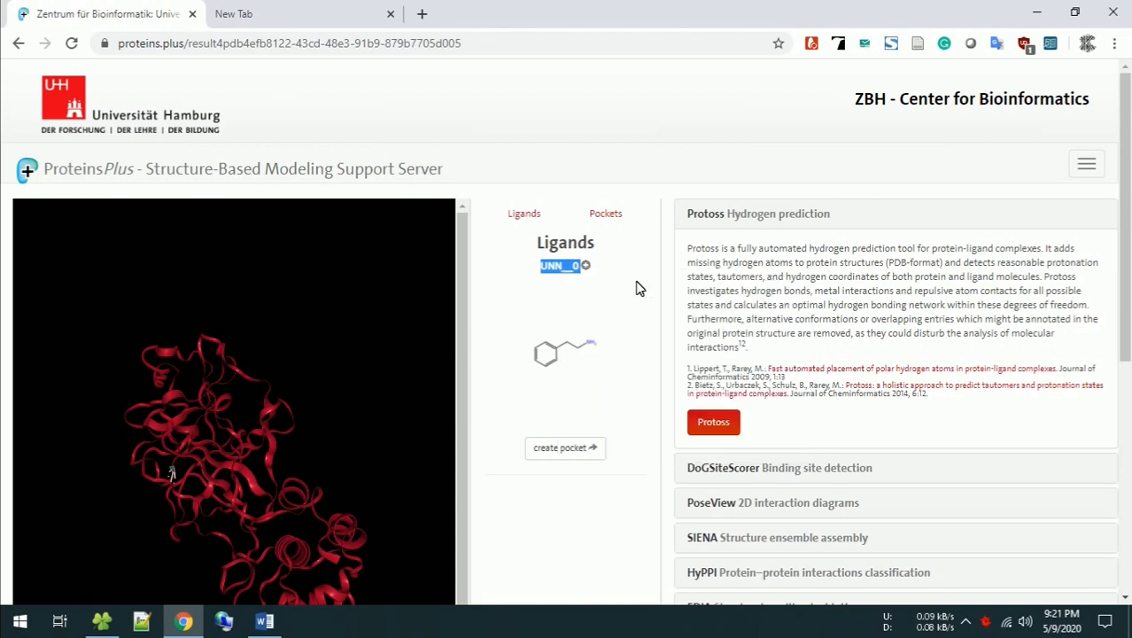
left_click(749, 507)
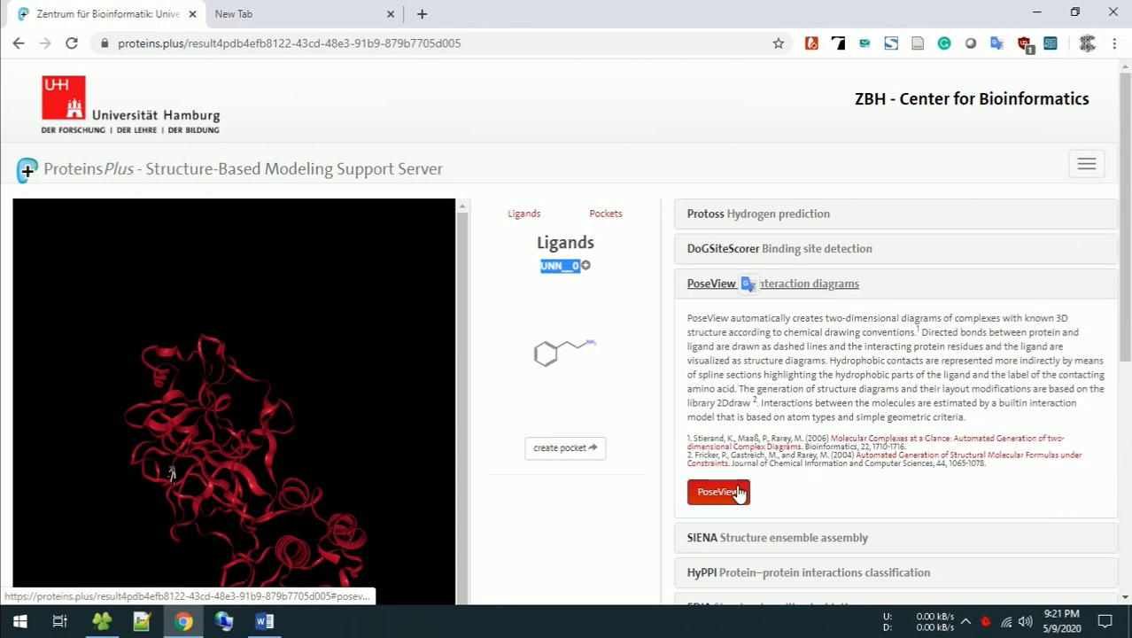
left_click(739, 493)
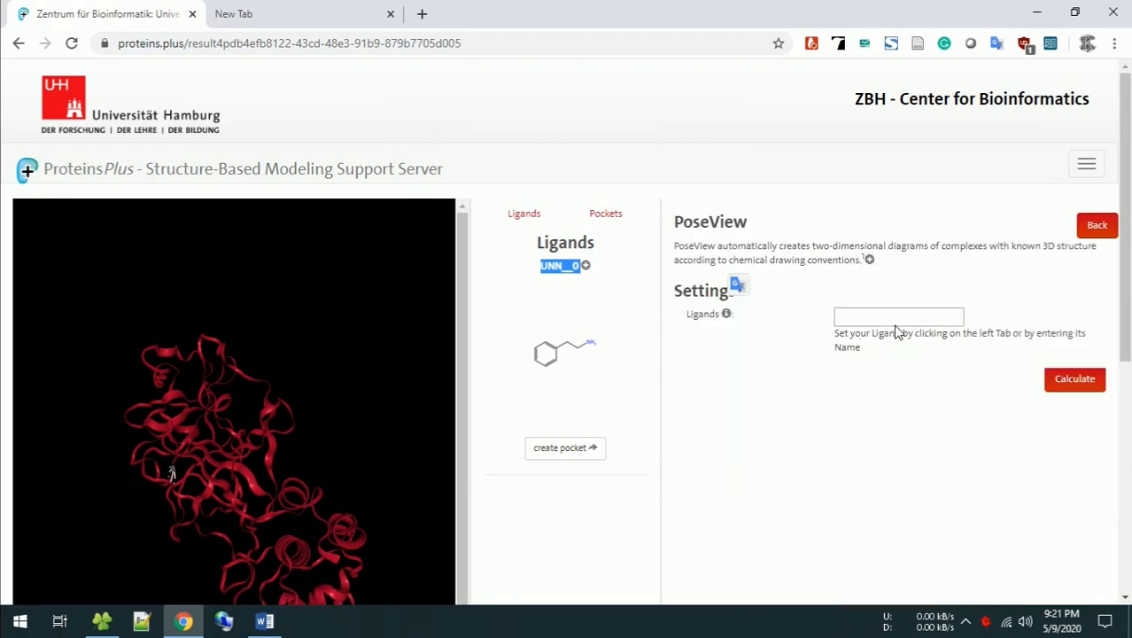
Step: Try to calculate a PoseView interaction diagram with UNN__0 as the ligand and check the outcome
left_click(894, 319)
right_click(892, 330)
left_click(953, 147)
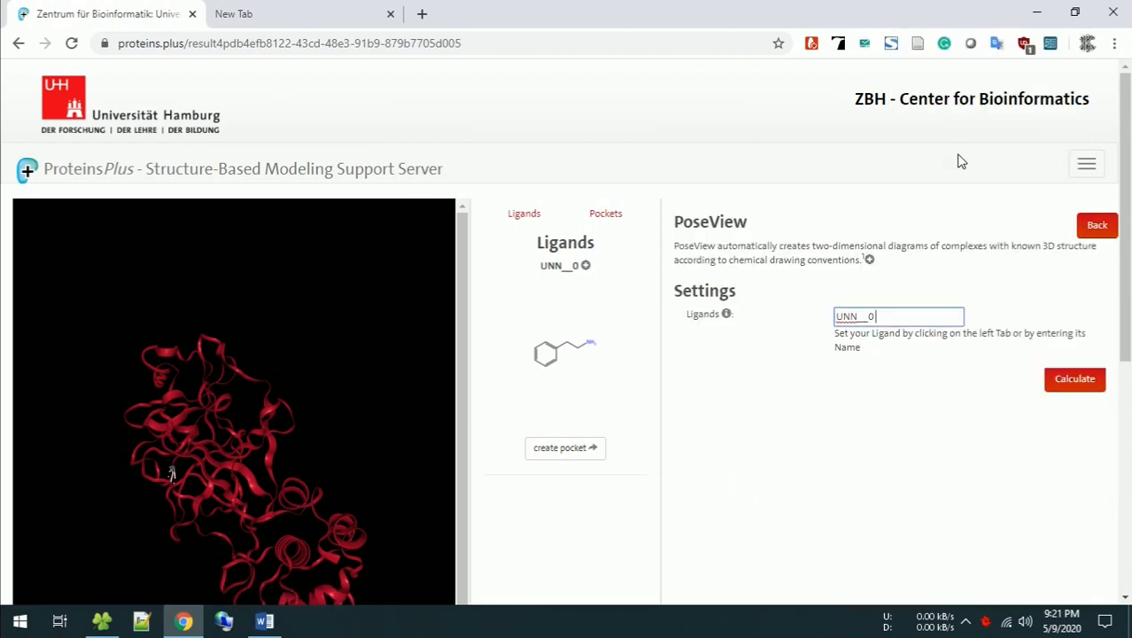
left_click(1075, 379)
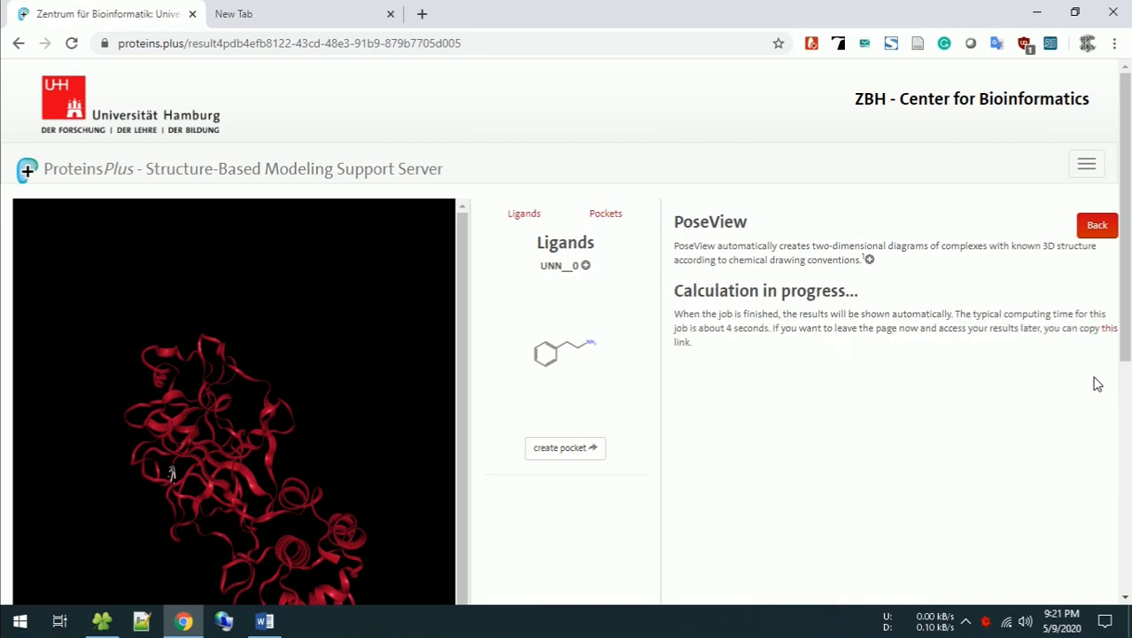
left_click_drag(1129, 288, 1129, 404)
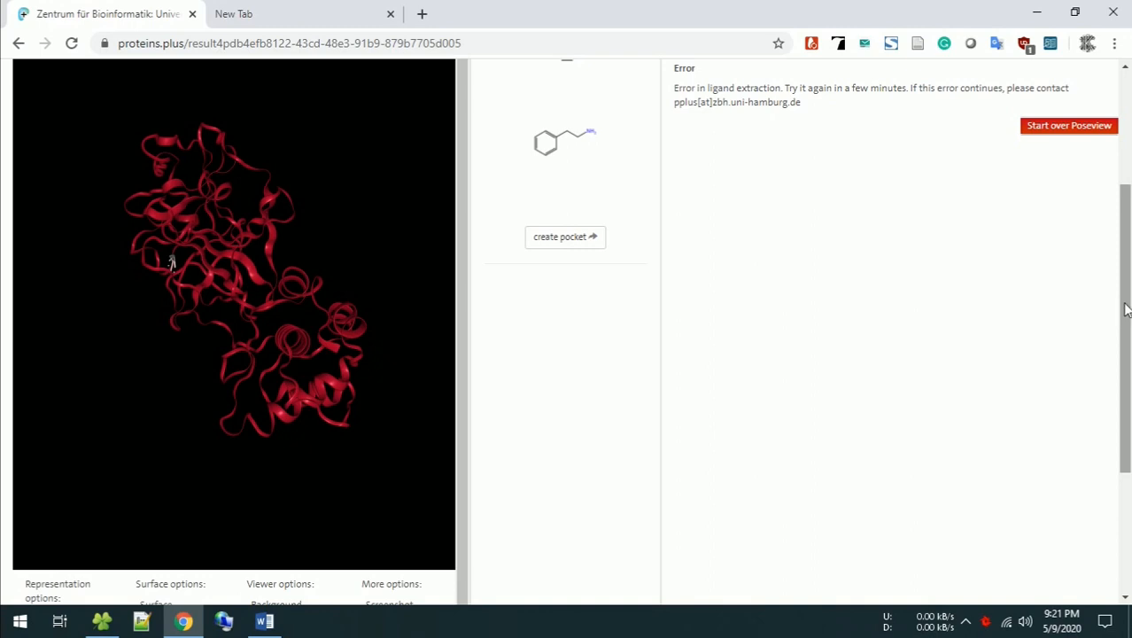
scroll(1119, 306, "up", 1)
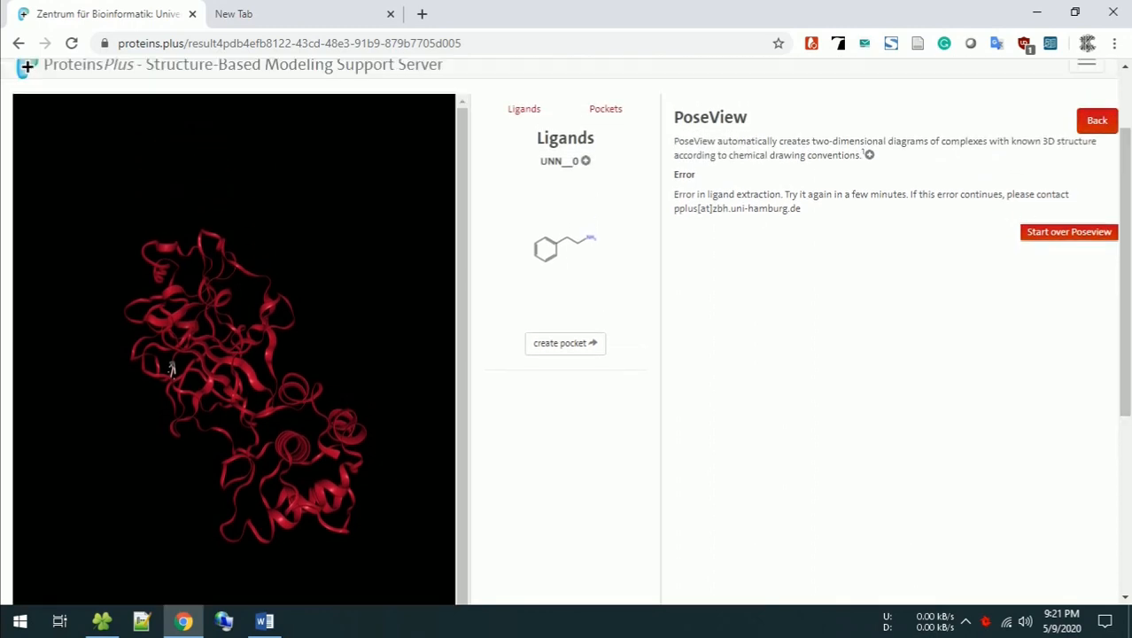
Step: Start PoseView over and run the interaction diagram calculation again for ligand UNN__0
left_click(1051, 236)
left_click(955, 212)
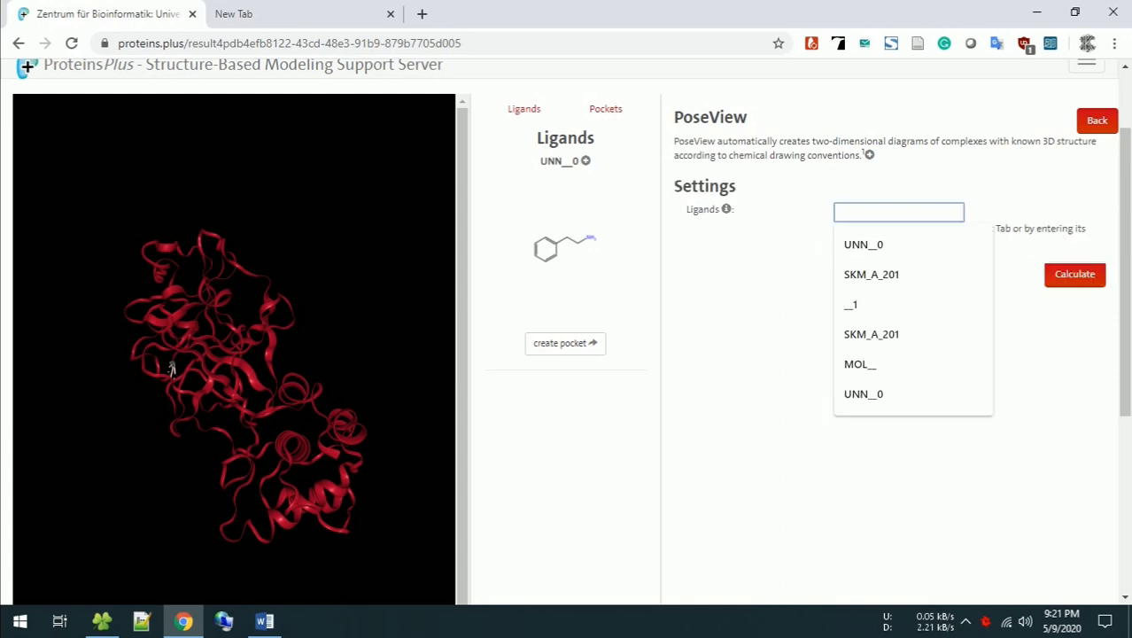
right_click(925, 213)
left_click(965, 332)
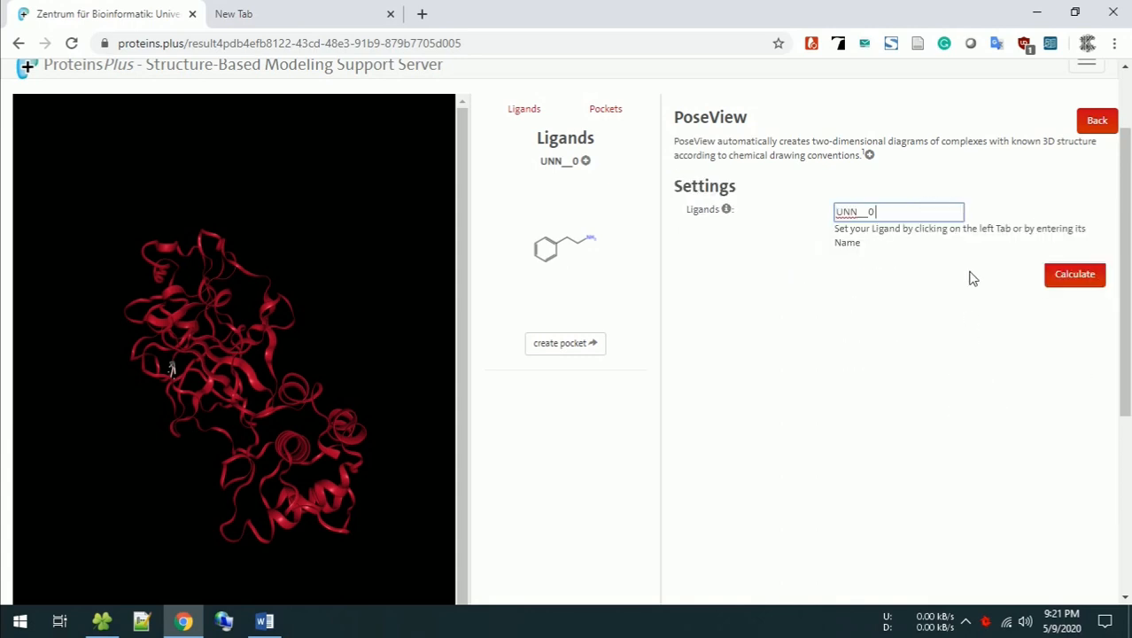
left_click(1092, 273)
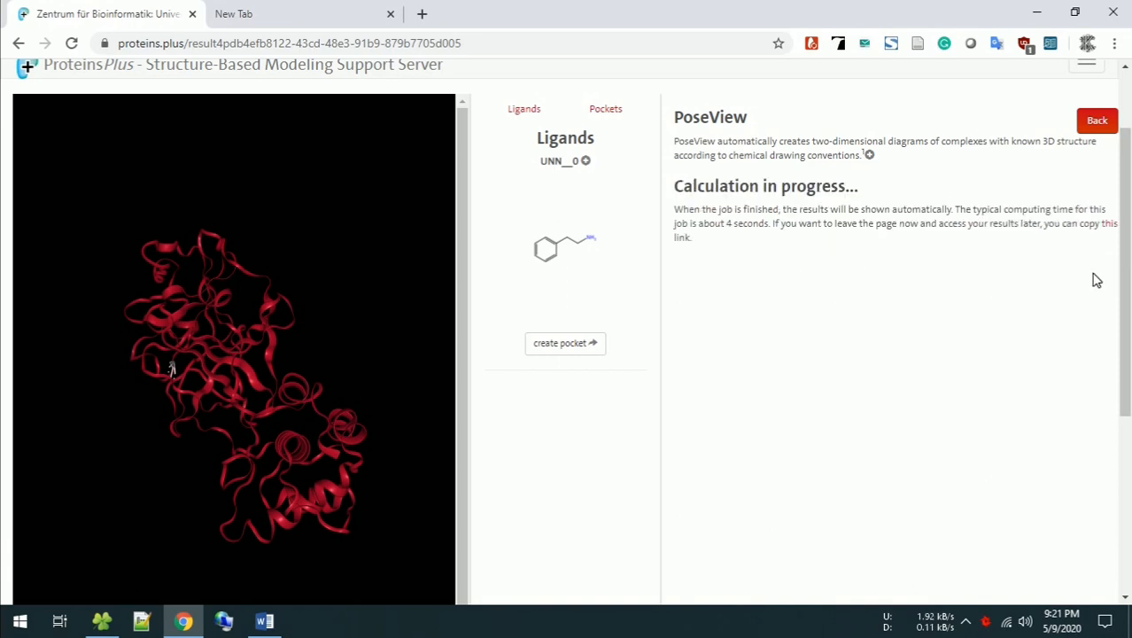
Step: Examine the resulting PoseView interaction diagram and return to the ProteinsPlus start page
left_click_drag(1127, 239, 1128, 301)
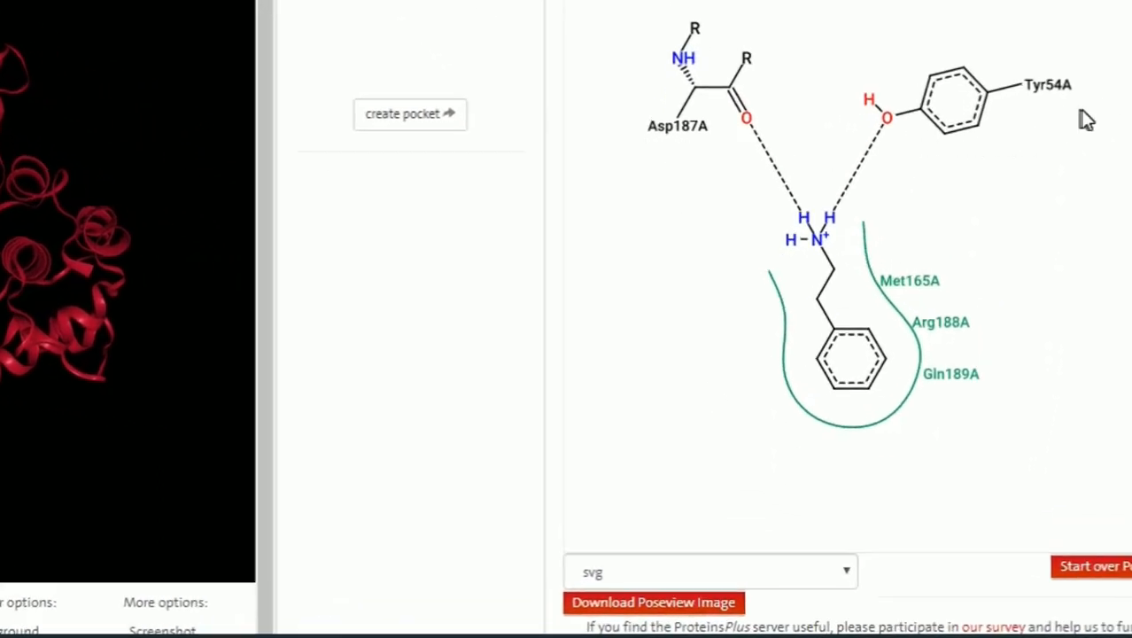
scroll(1123, 124, "up", 3)
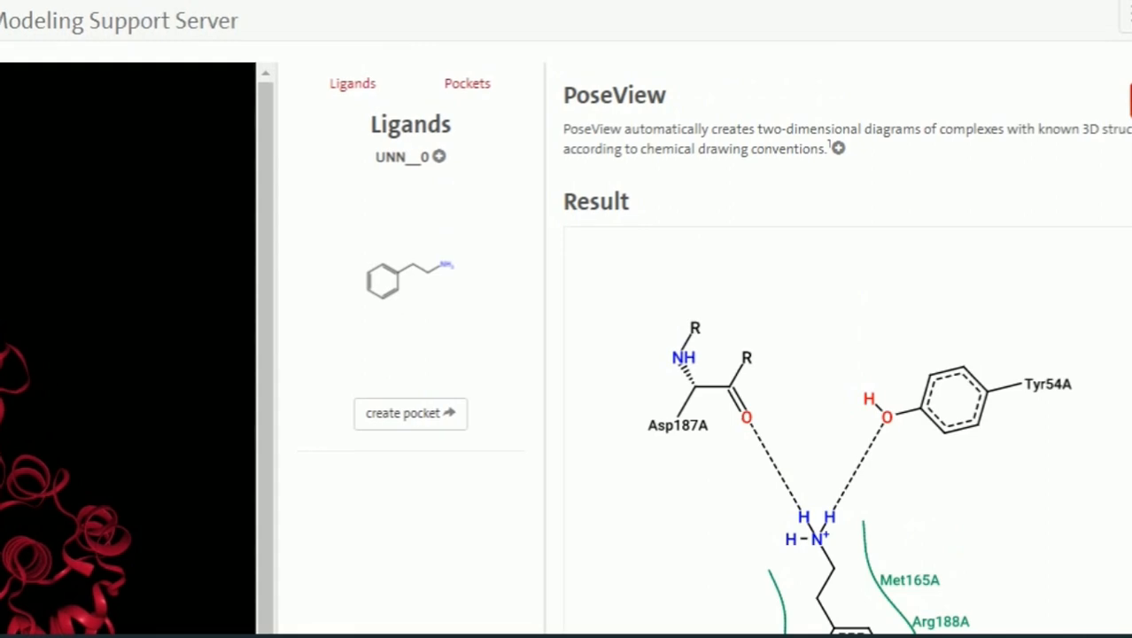
left_click(16, 43)
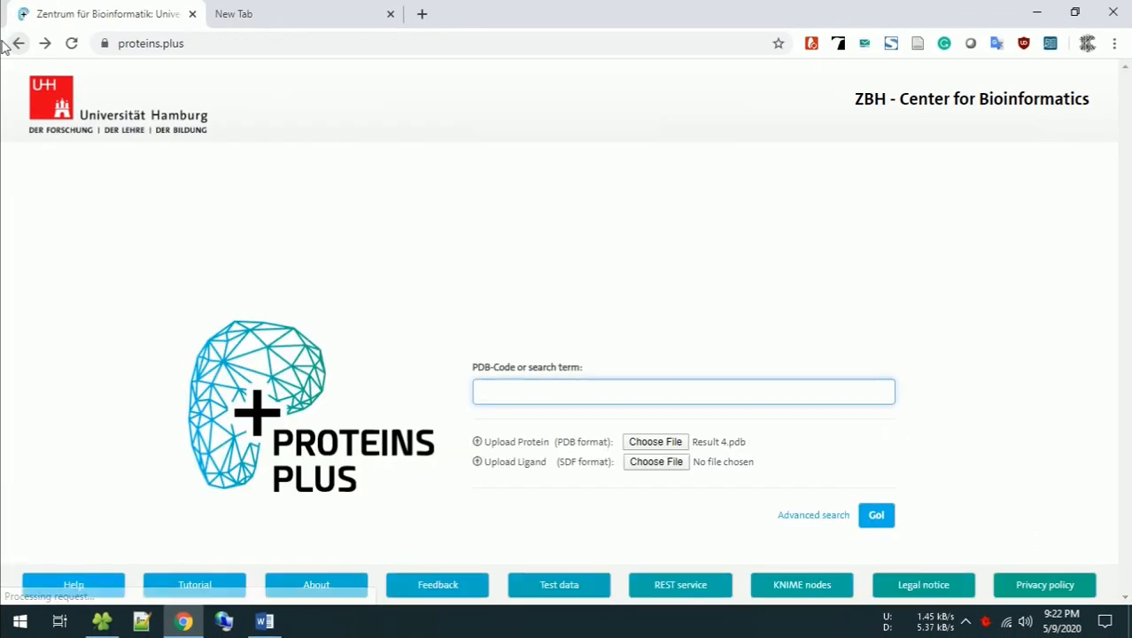
Step: Clear the chosen protein file and load the structure with PDB code 2iyq
left_click(673, 442)
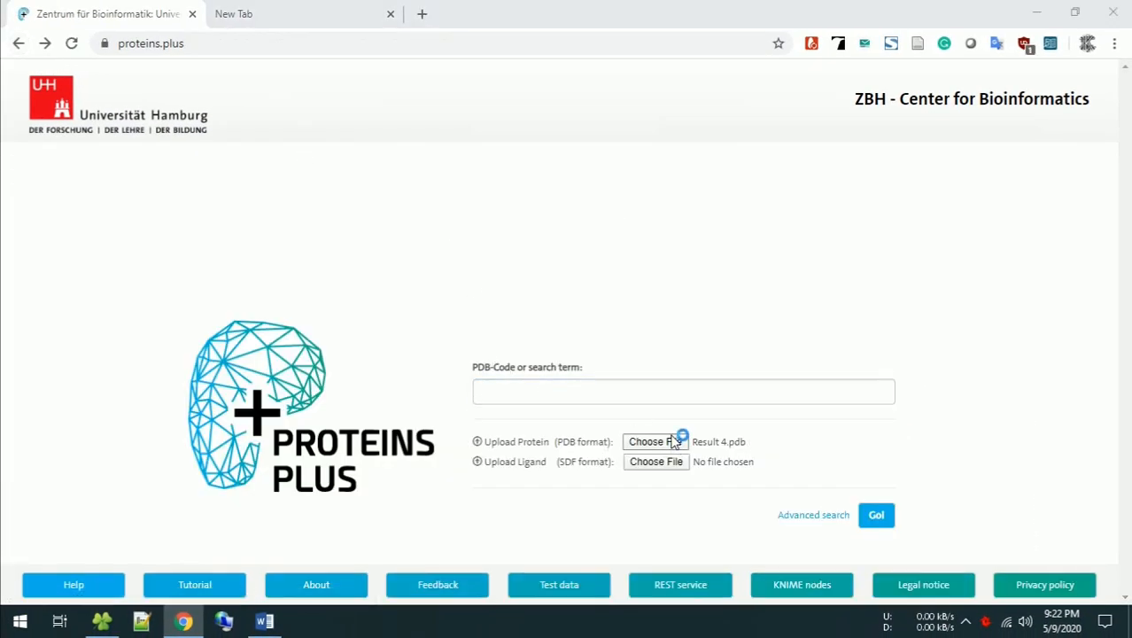
left_click(546, 9)
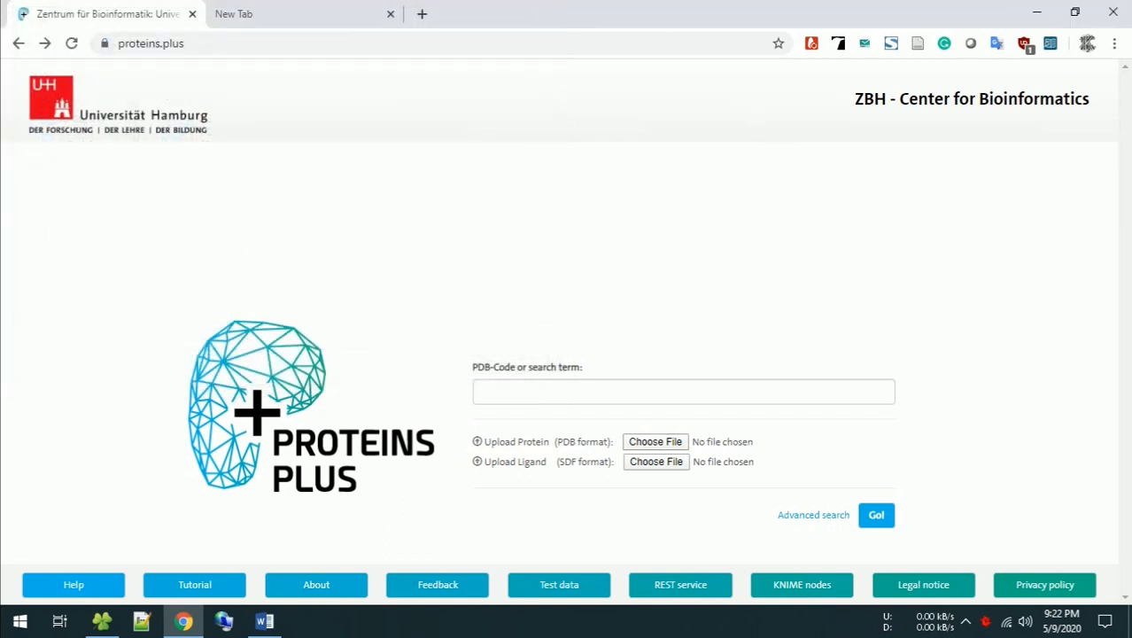
left_click(544, 392)
left_click(541, 431)
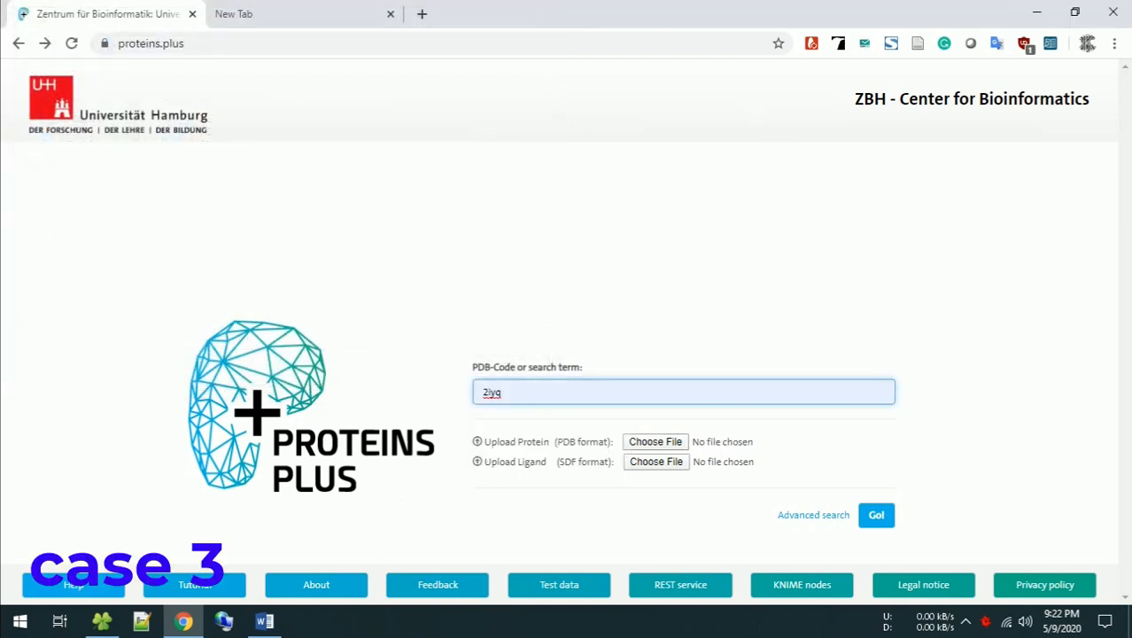
left_click(875, 515)
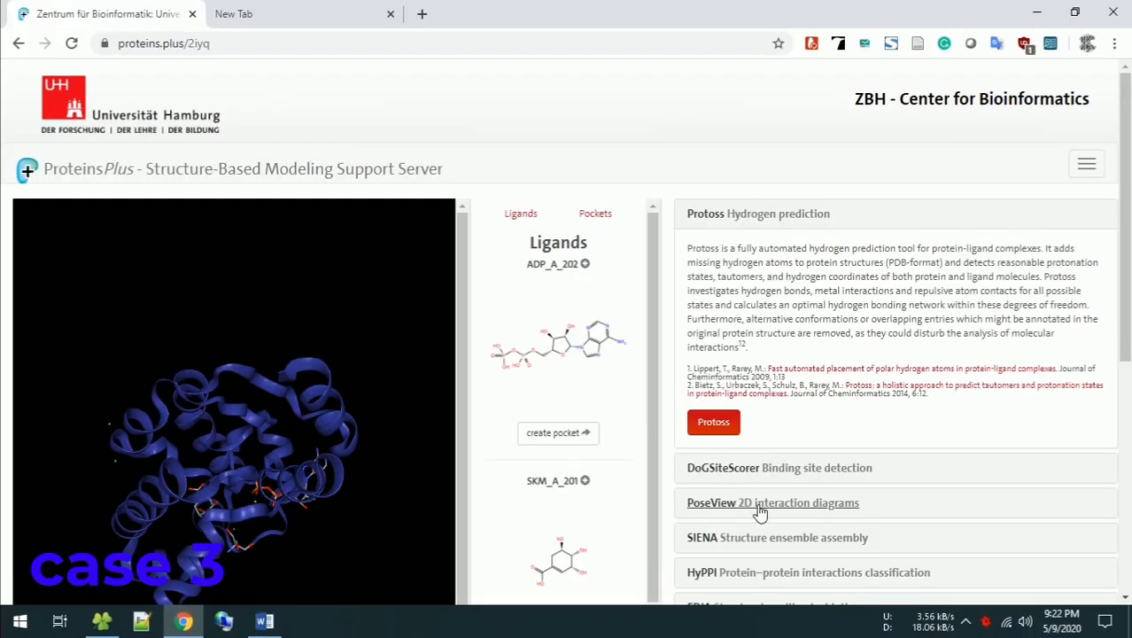
Step: Open the PoseView 2D interaction diagram settings for the loaded structure
left_click(855, 508)
scroll(855, 506, "down", 1)
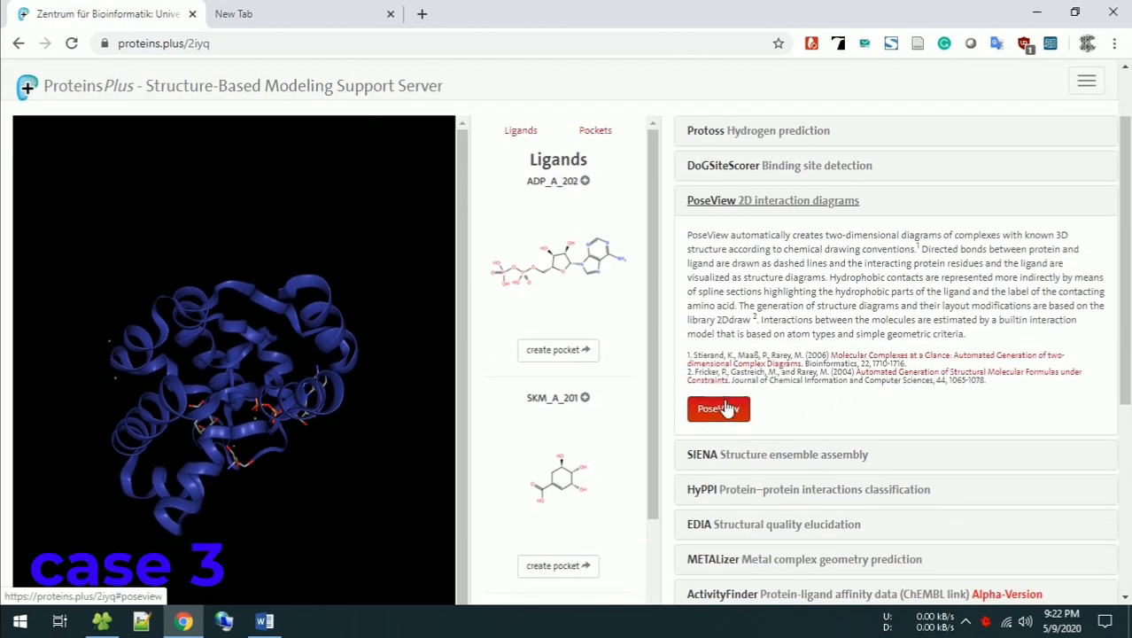
left_click(724, 407)
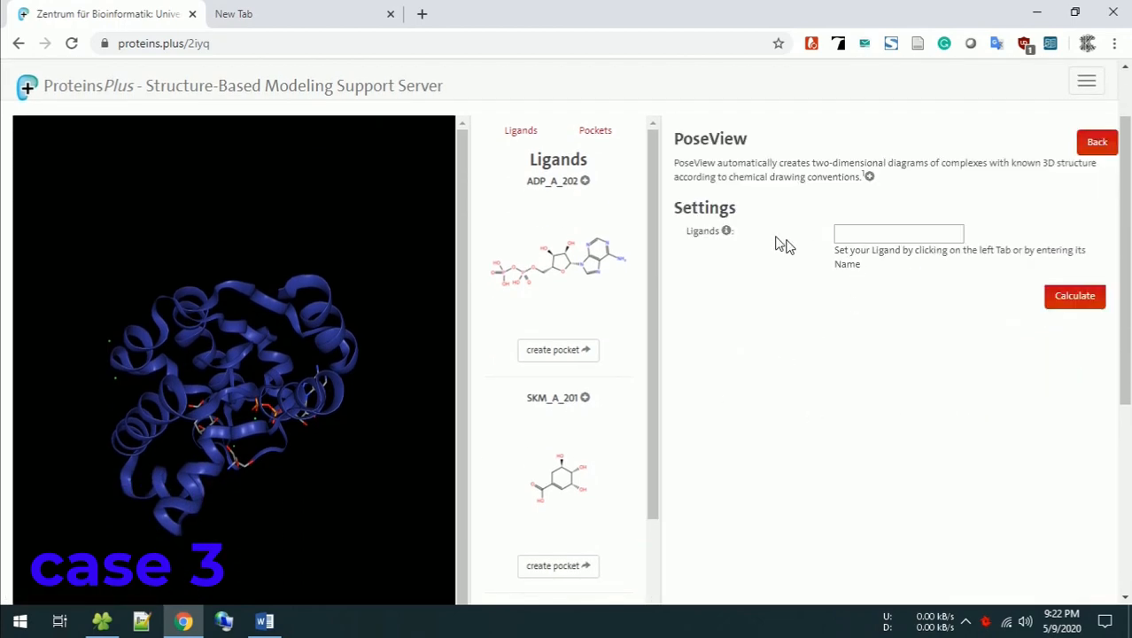
Step: Copy ADP_A_202 from the ligand list into the PoseView ligand setting and calculate its interaction diagram
left_click_drag(529, 182, 574, 182)
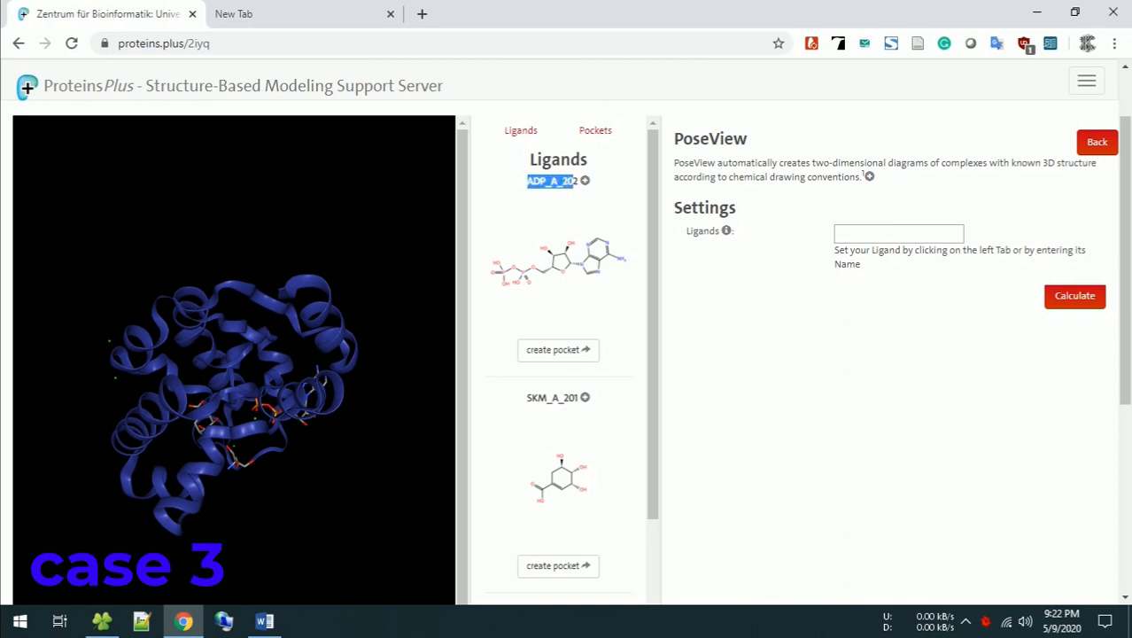
right_click(578, 184)
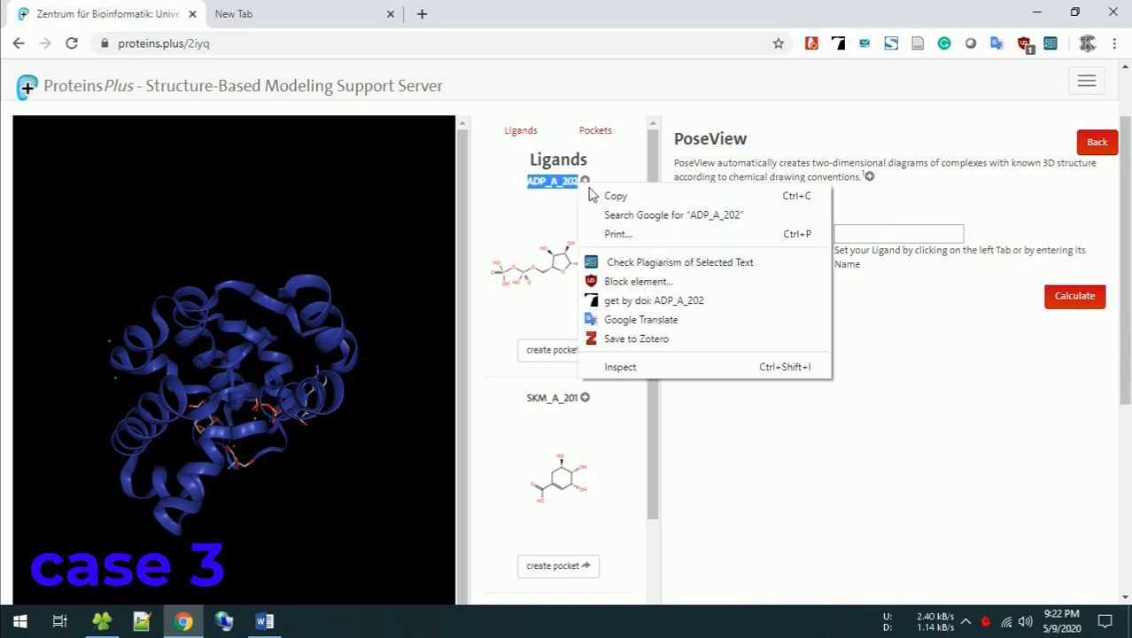
left_click(648, 197)
right_click(858, 233)
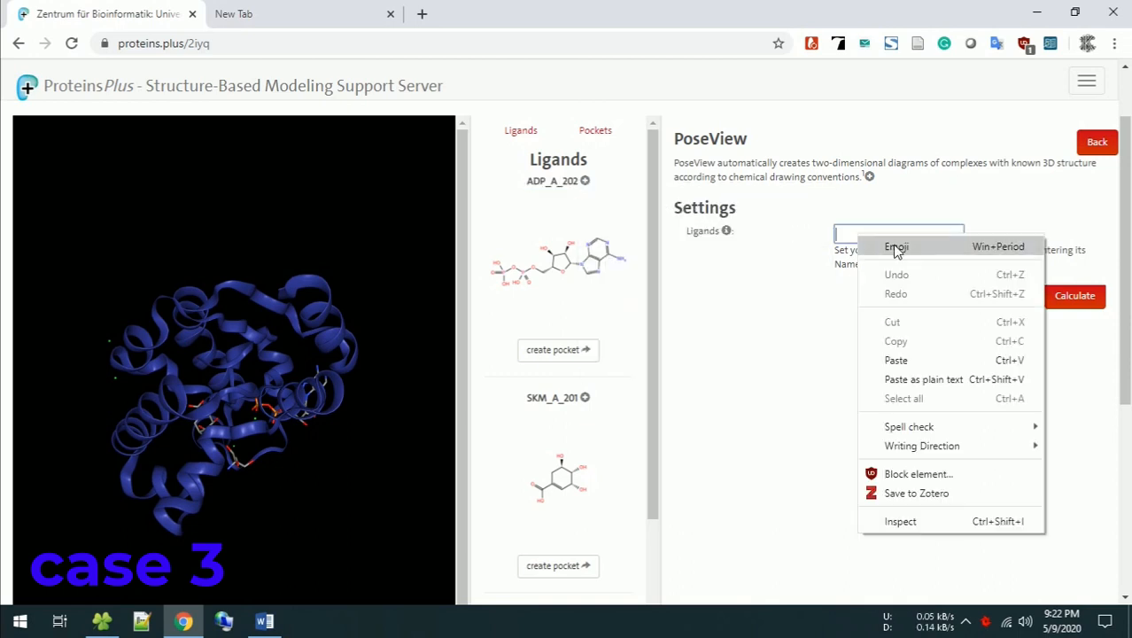
left_click(937, 360)
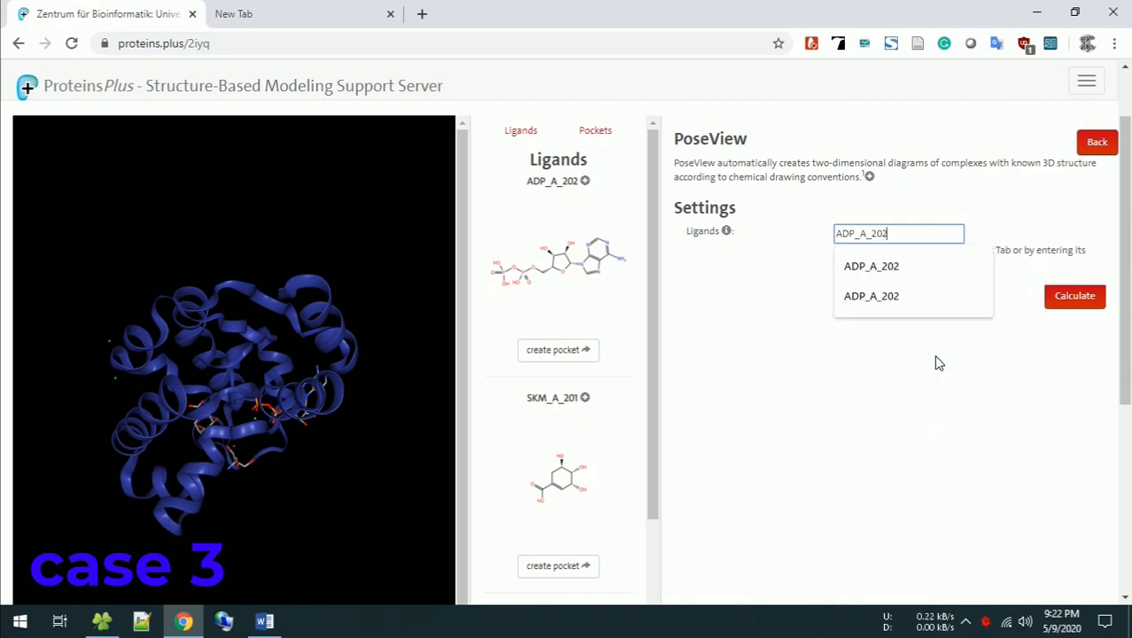
left_click(1048, 200)
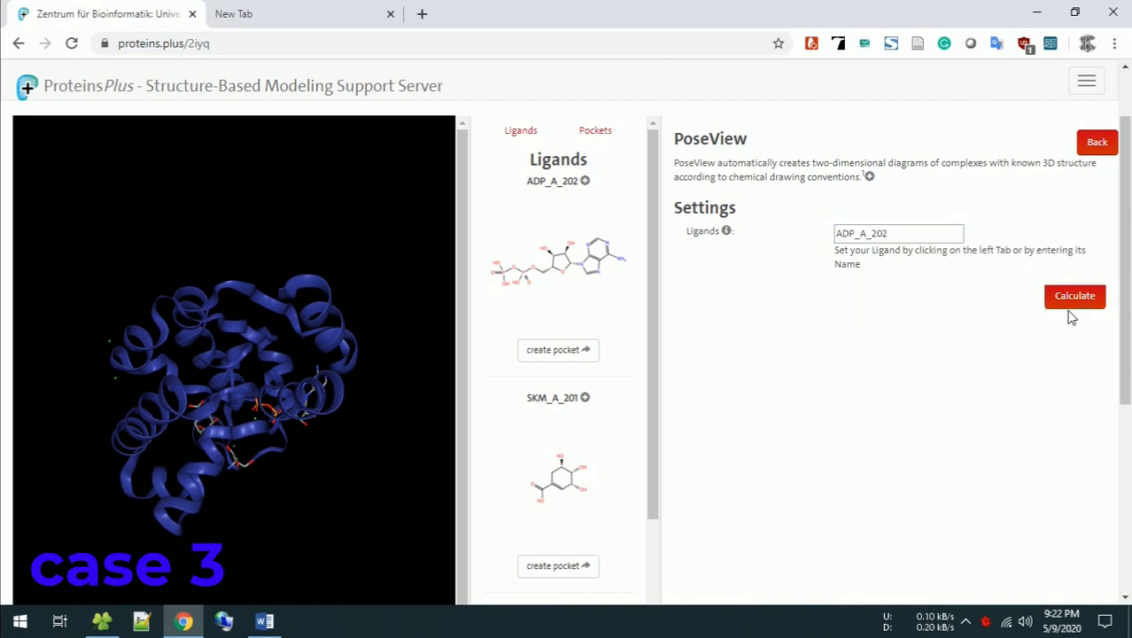
left_click(1070, 303)
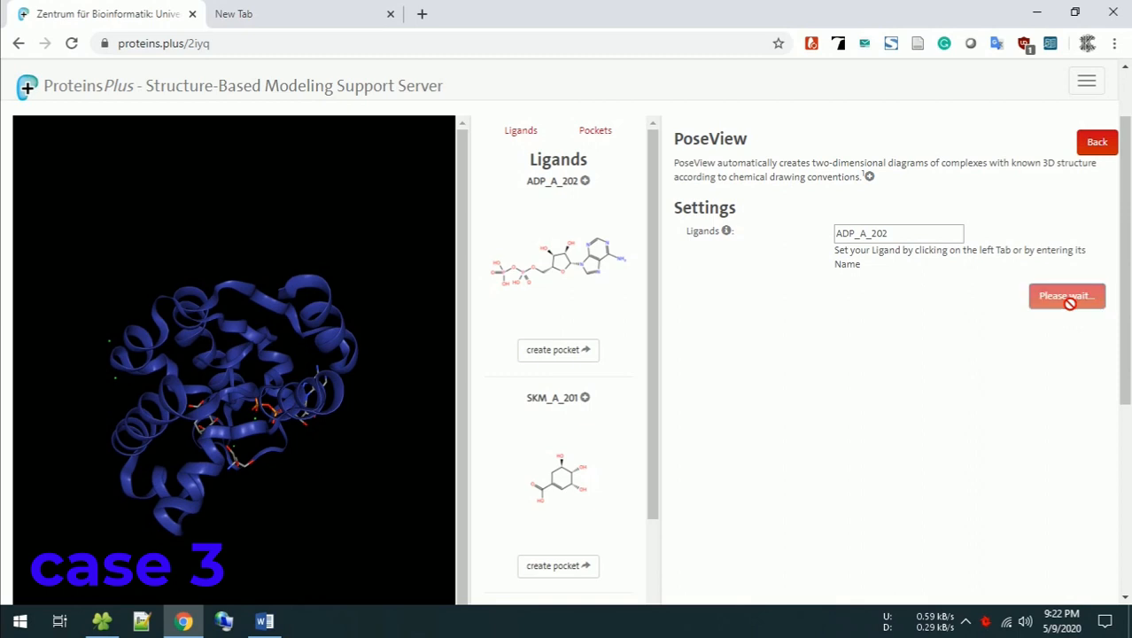
scroll(853, 407, "down", 1)
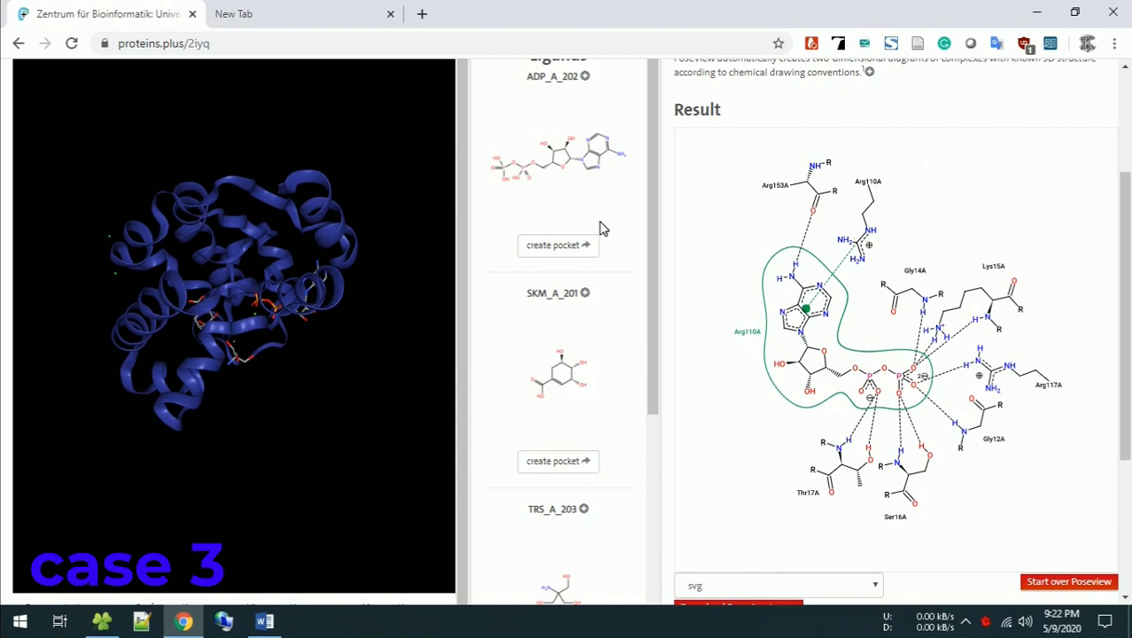
Step: Copy the ligand name SKM_A_201 from the ligand list and start PoseView over
left_click_drag(527, 293, 585, 293)
right_click(572, 301)
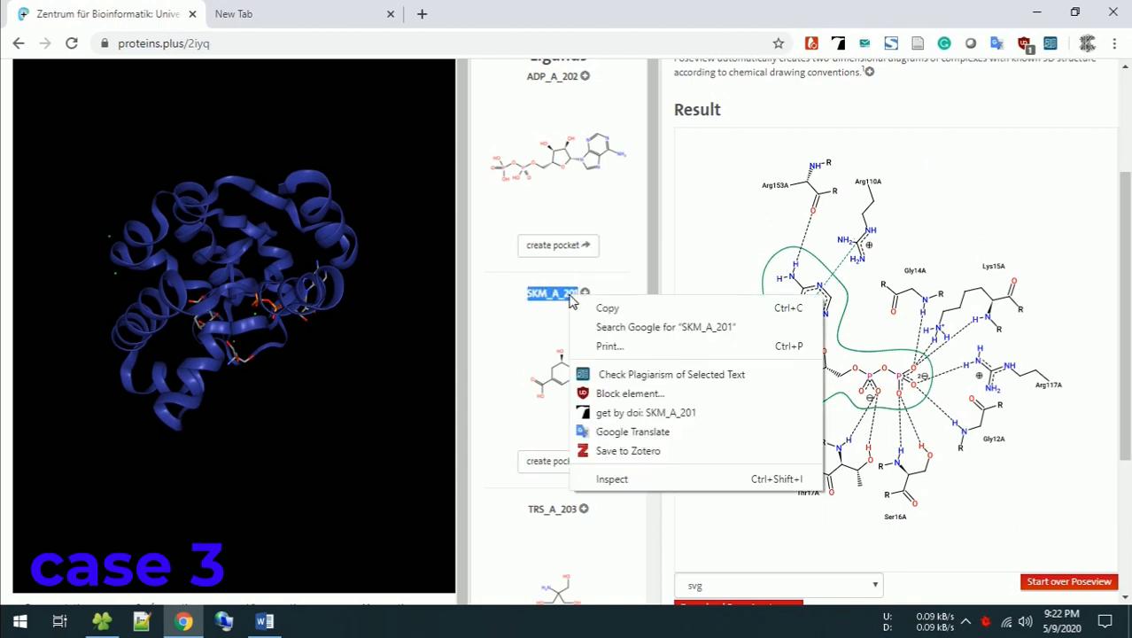
left_click(672, 308)
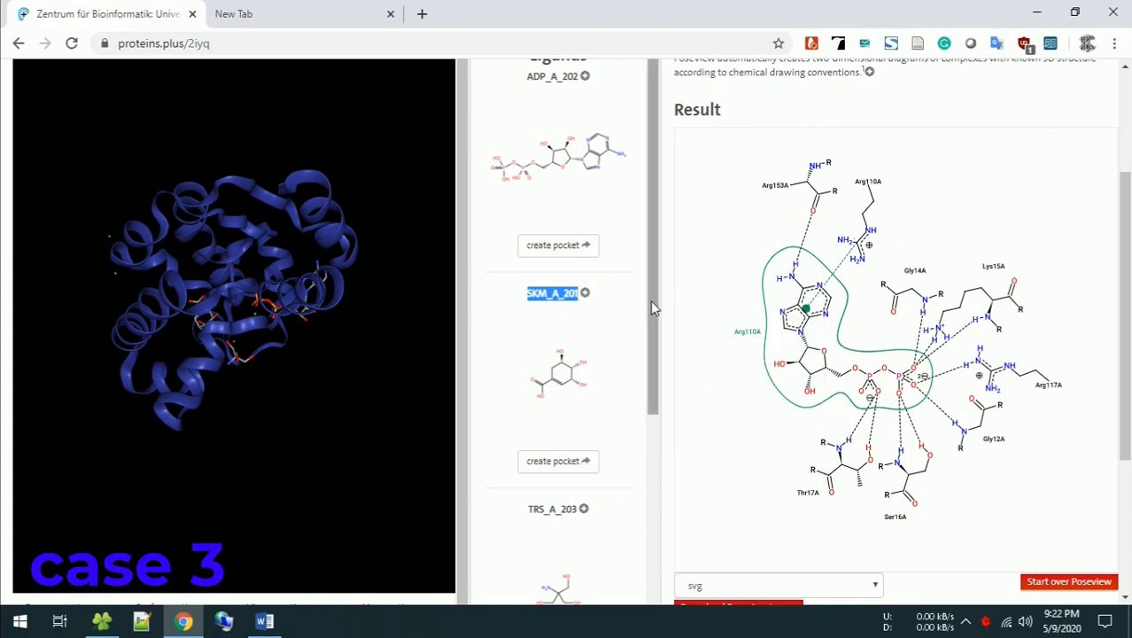
scroll(651, 306, "up", 2)
scroll(715, 335, "down", 3)
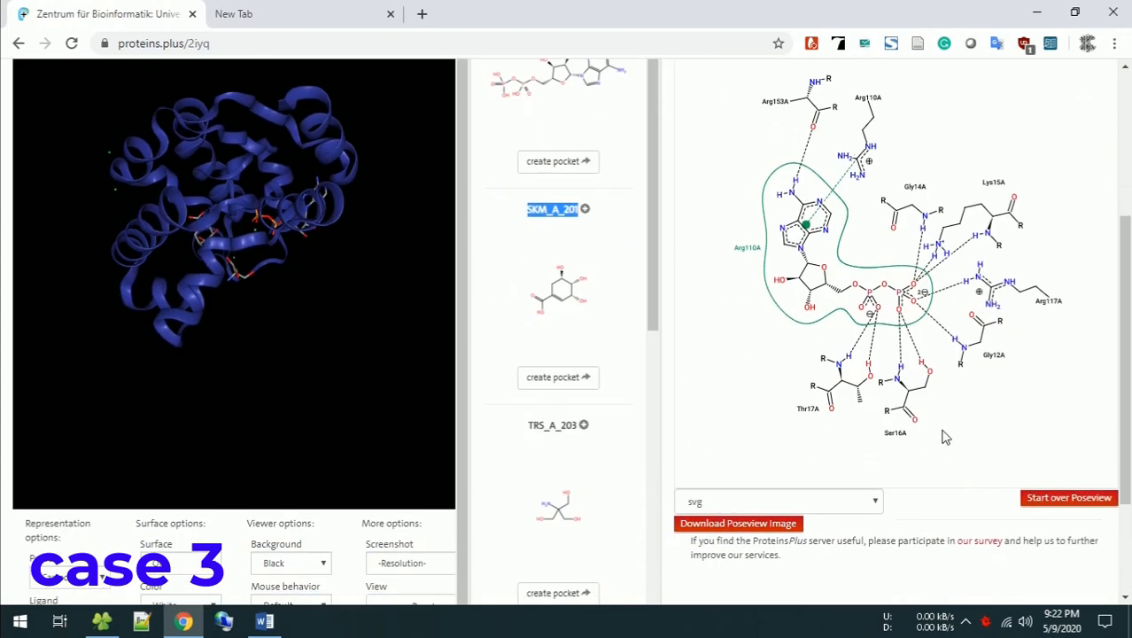
left_click(799, 501)
left_click(798, 501)
left_click(1045, 505)
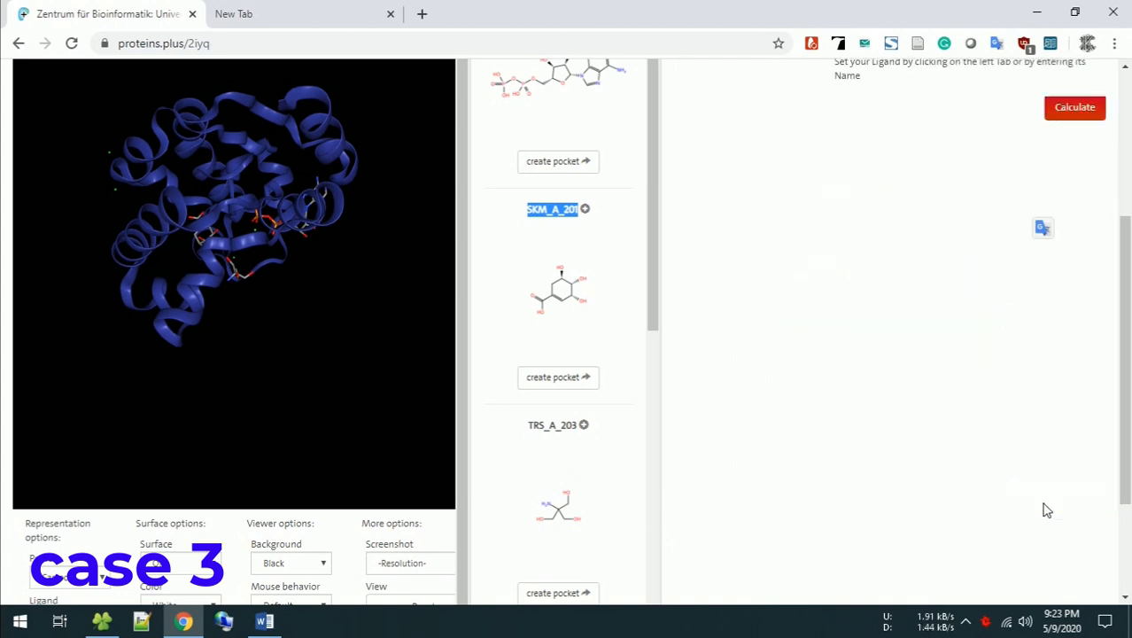
Step: Enter SKM_A_201 as the PoseView ligand and calculate its interaction diagram
scroll(1092, 388, "up", 2)
left_click(908, 214)
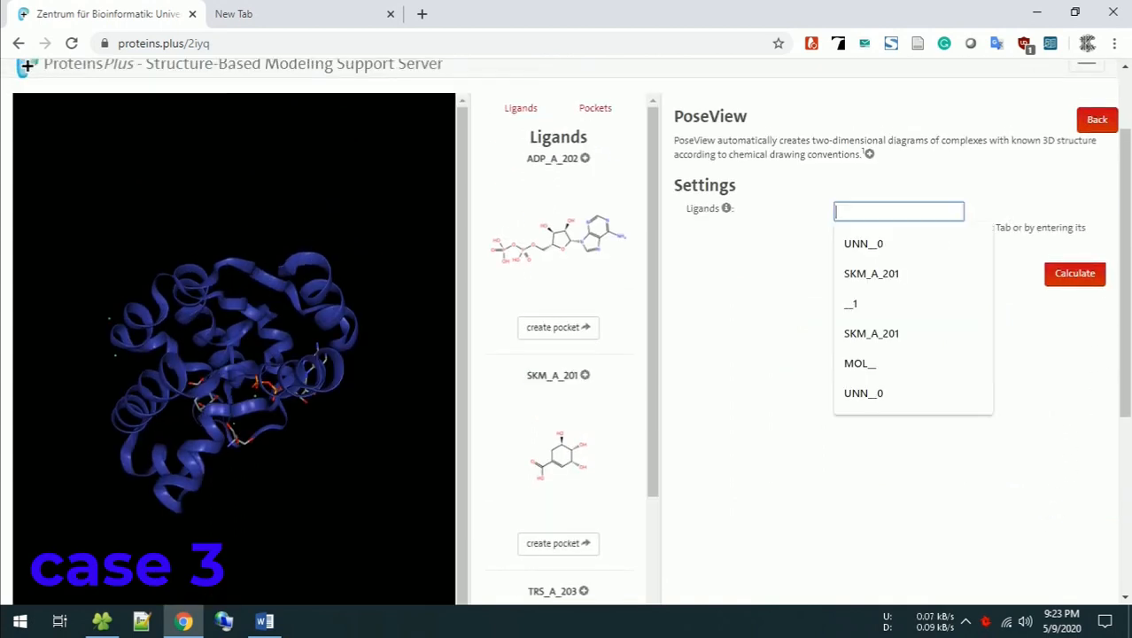
right_click(908, 216)
left_click(972, 336)
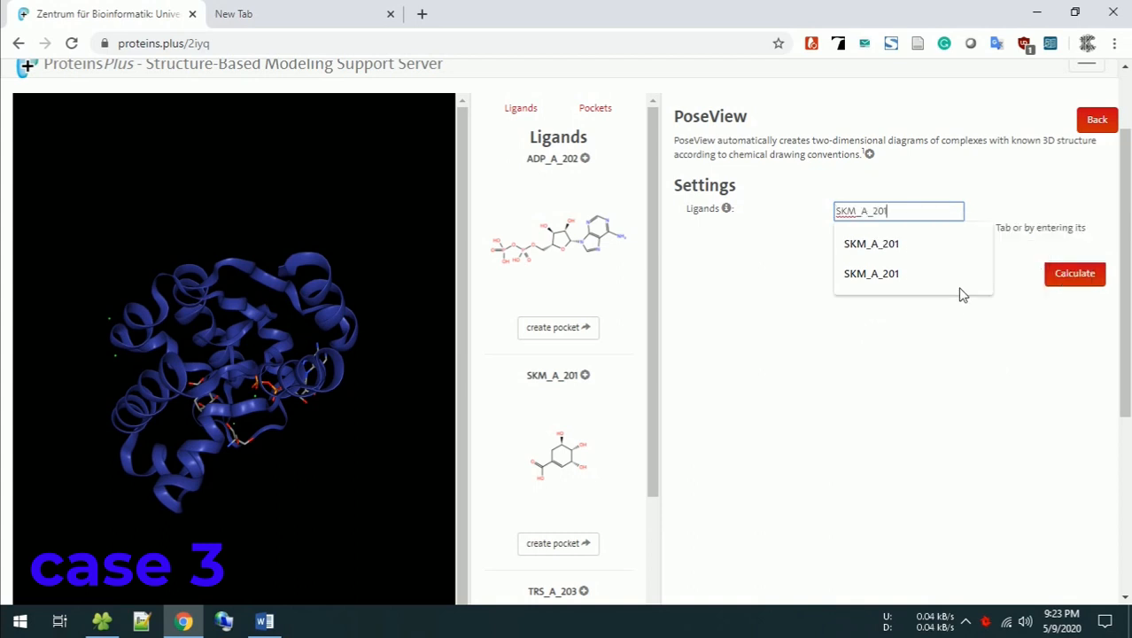
left_click(1092, 276)
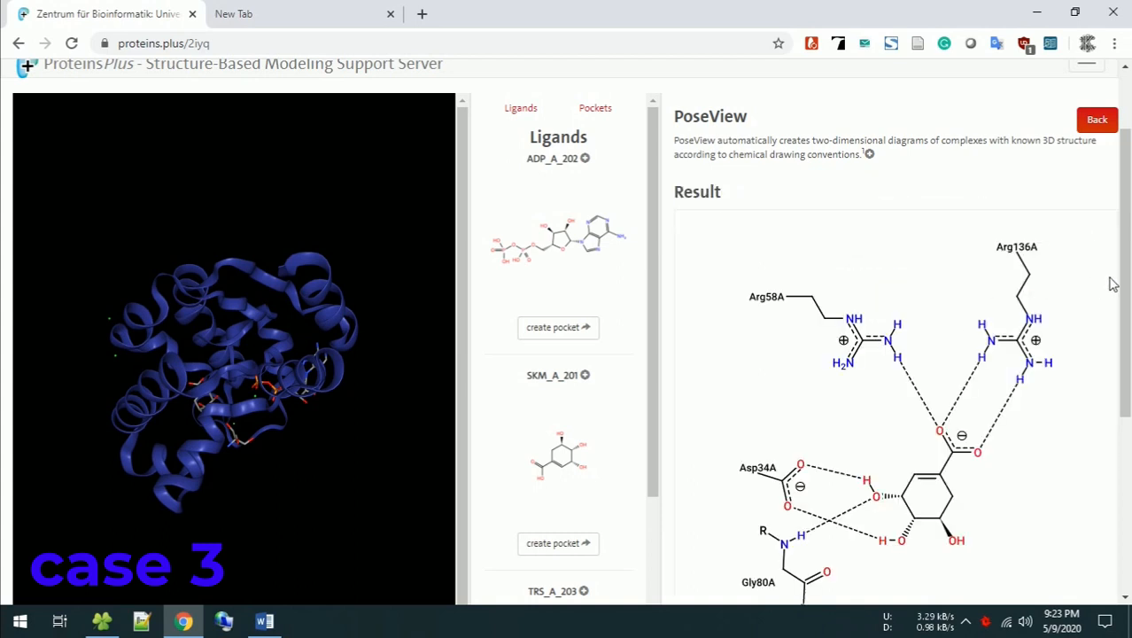
Step: Examine the SKM_A_201 interaction diagram and its download formats, and inspect the protein and its ligands in the 3D viewer
scroll(1113, 284, "down", 2)
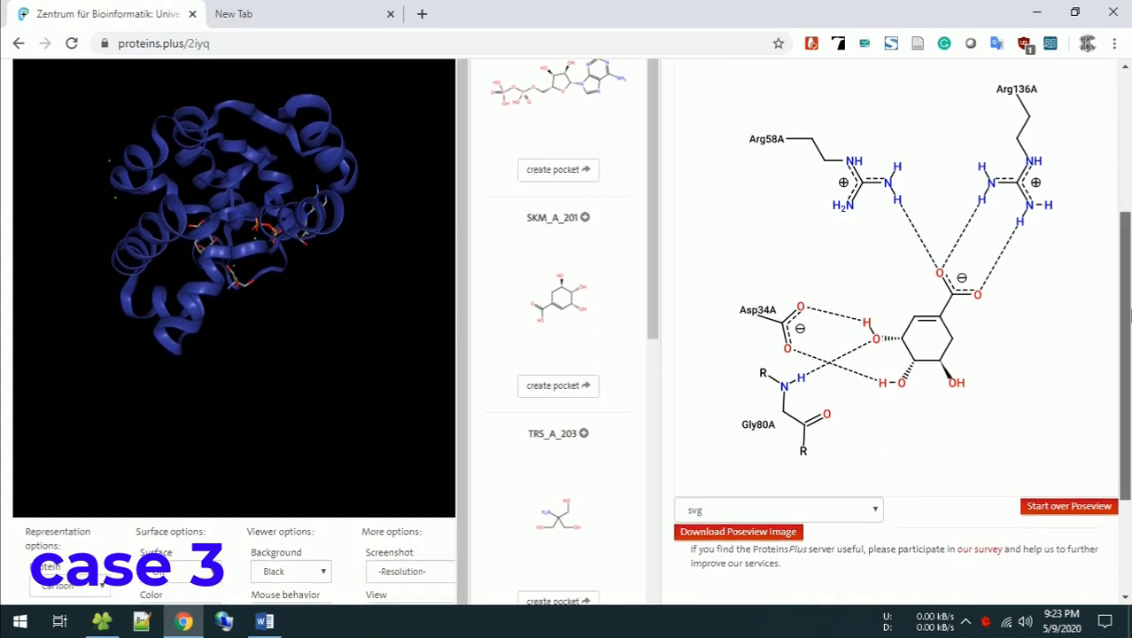
left_click(794, 513)
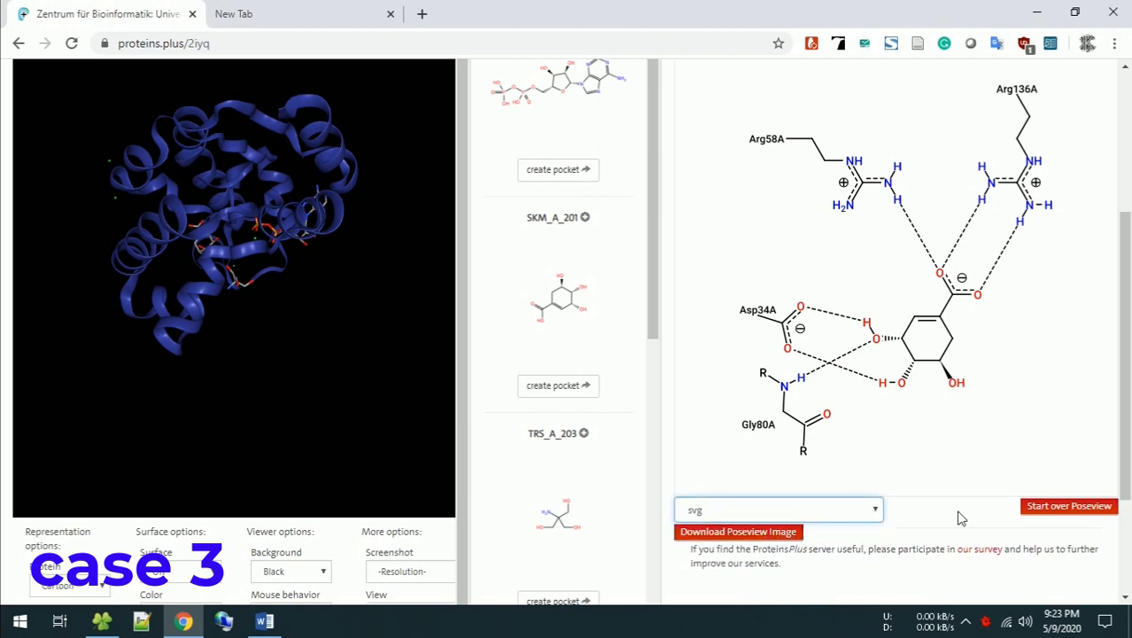
scroll(797, 442, "down", 1)
scroll(599, 349, "up", 2)
left_click_drag(264, 237, 142, 236)
left_click_drag(210, 399, 257, 443)
scroll(257, 447, "up", 6)
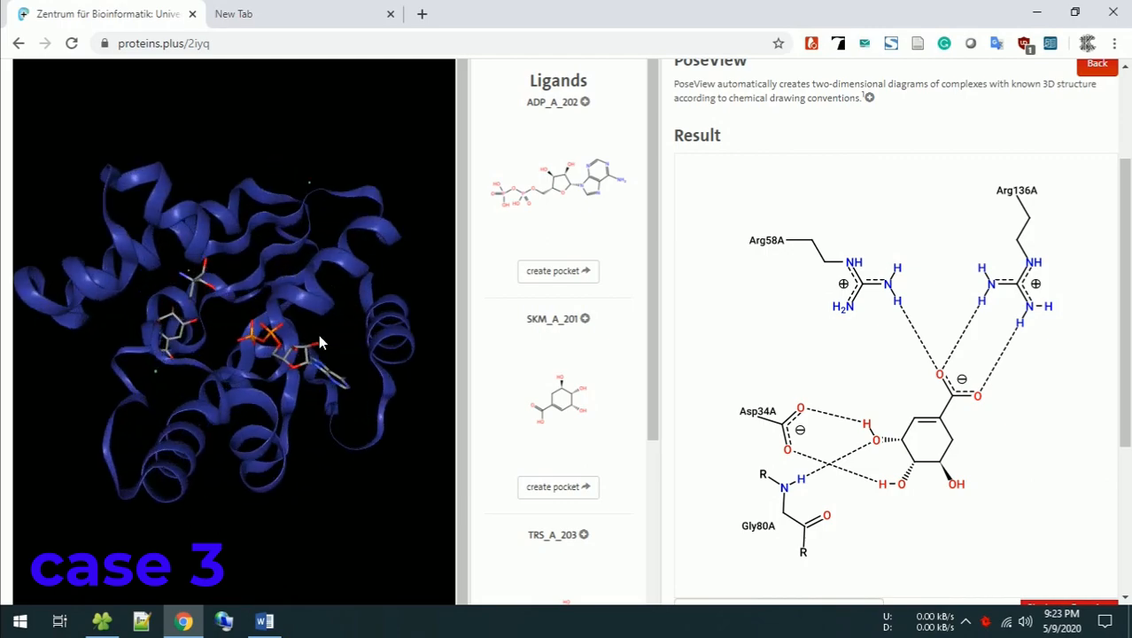
left_click_drag(162, 480, 185, 437)
Step: Set the 3D viewer's background to White
scroll(602, 363, "down", 10)
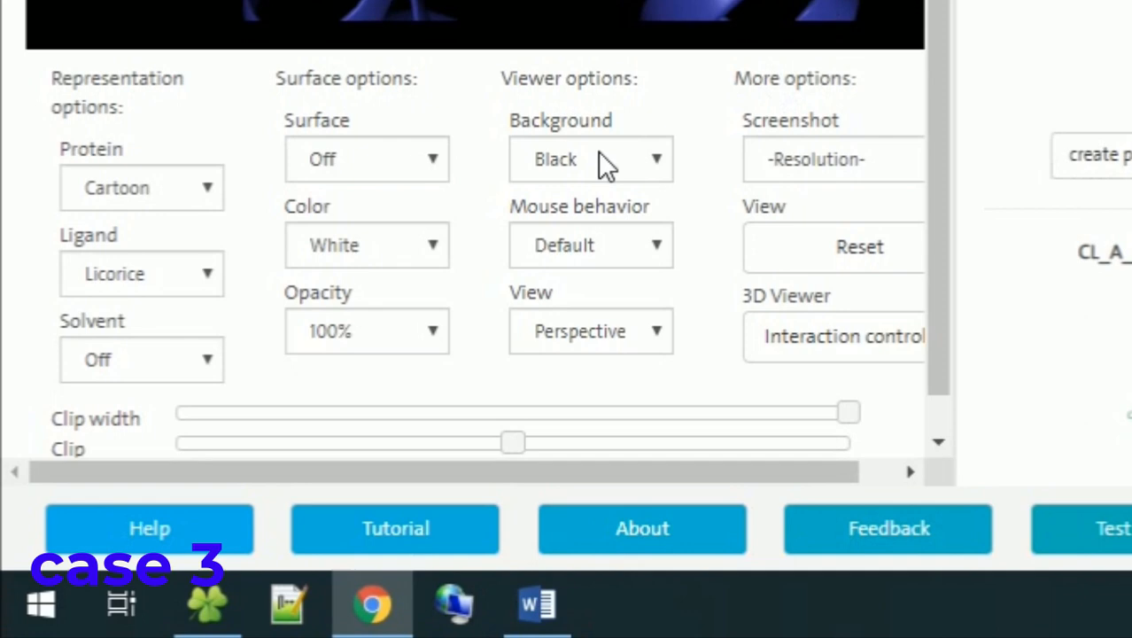
left_click(605, 165)
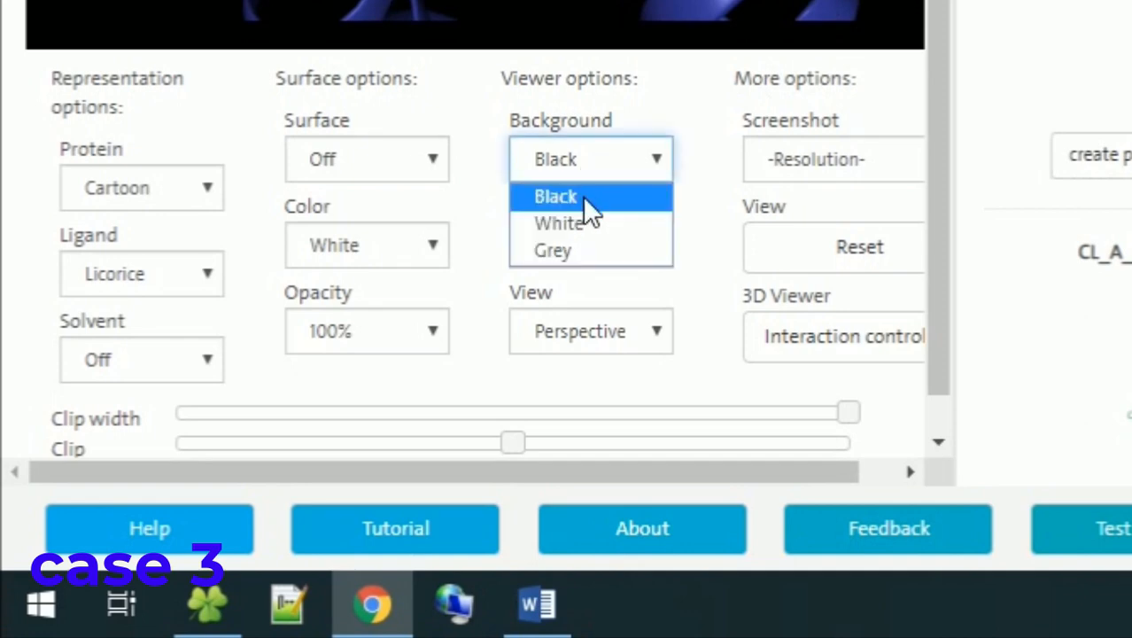
left_click(583, 223)
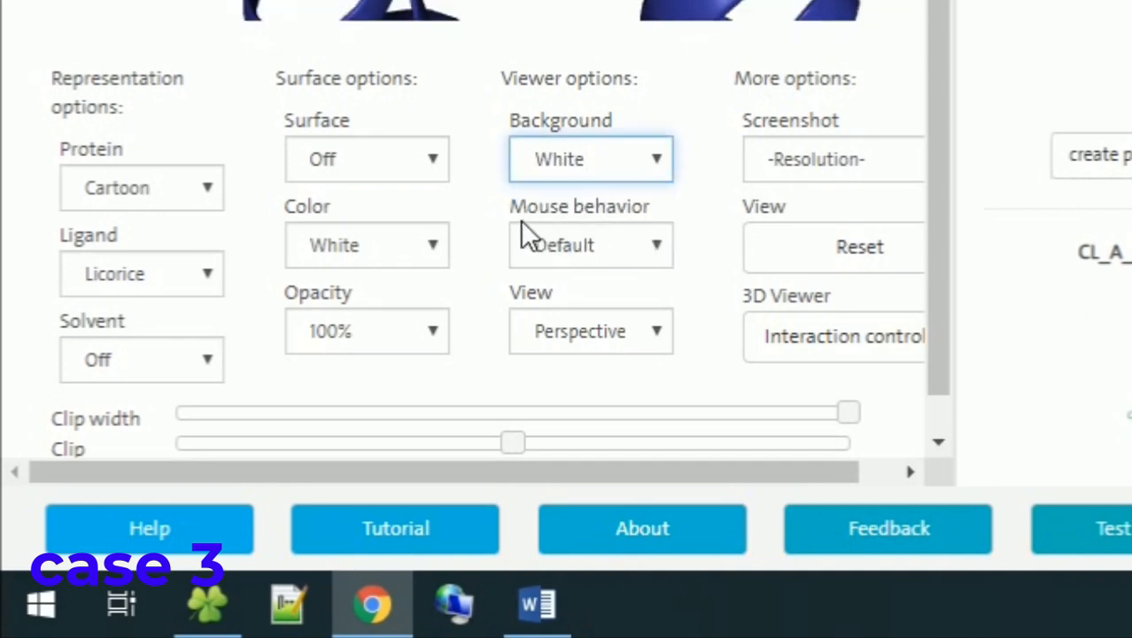
Step: Set the ligand representation to Ball+Sticks and turn the solvent on in the 3D viewer
left_click(198, 188)
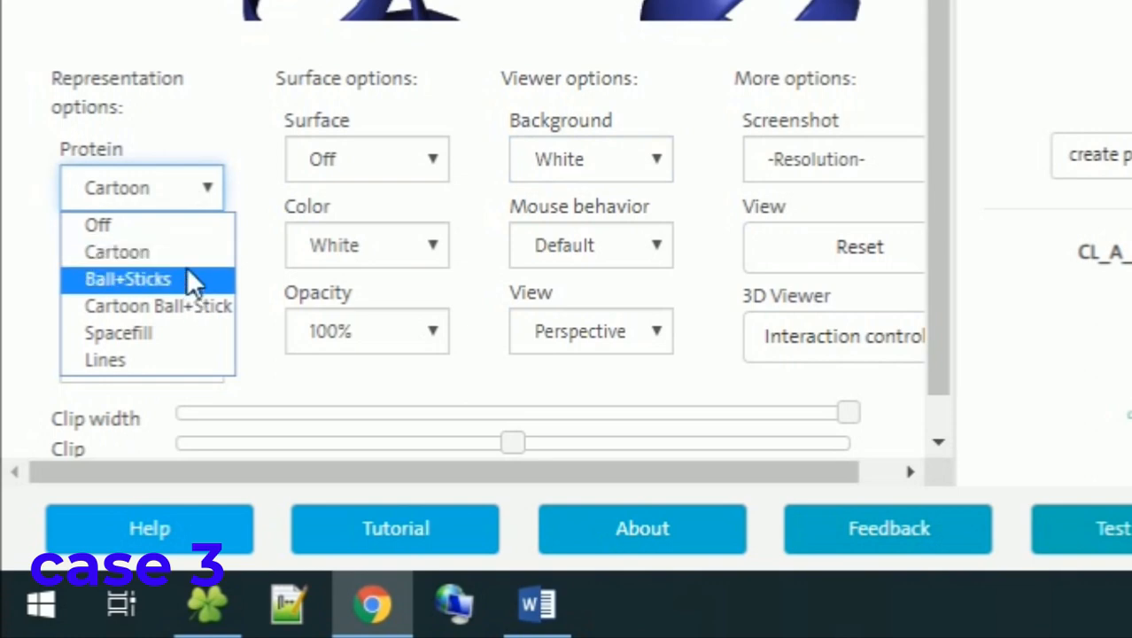
left_click(183, 191)
left_click(203, 268)
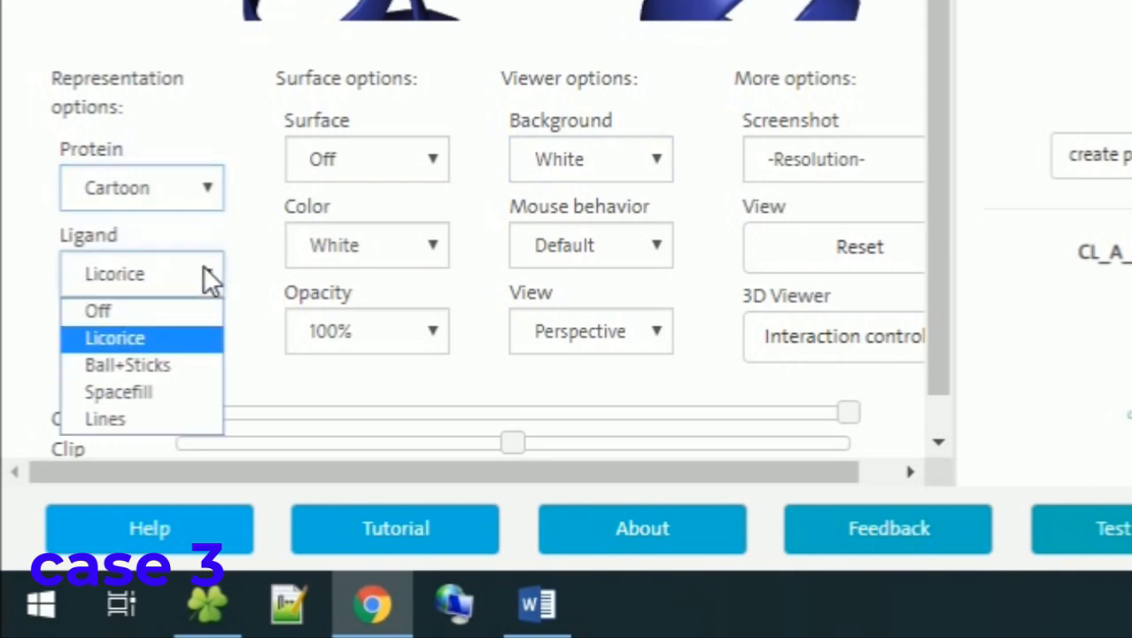
left_click(159, 364)
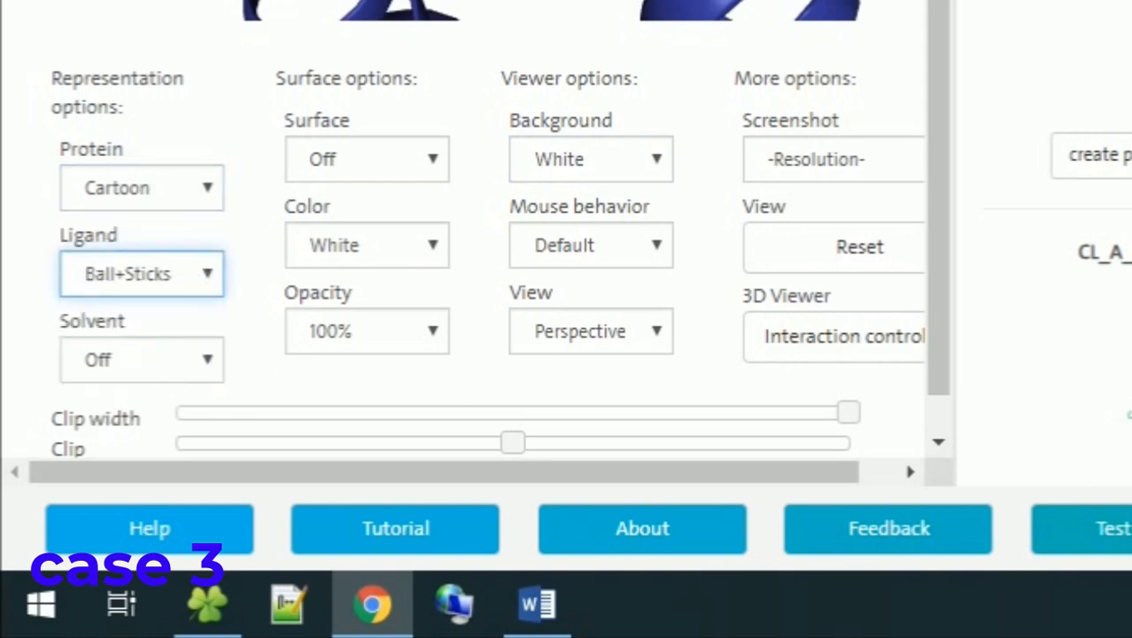
scroll(417, 367, "up", 3)
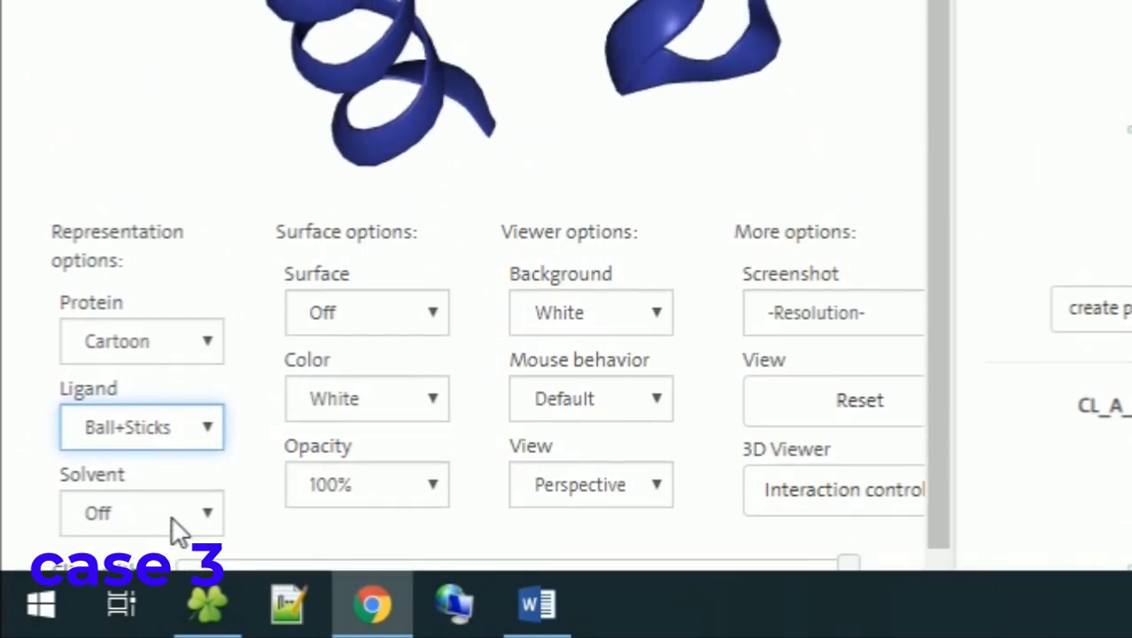
left_click(177, 524)
left_click(130, 451)
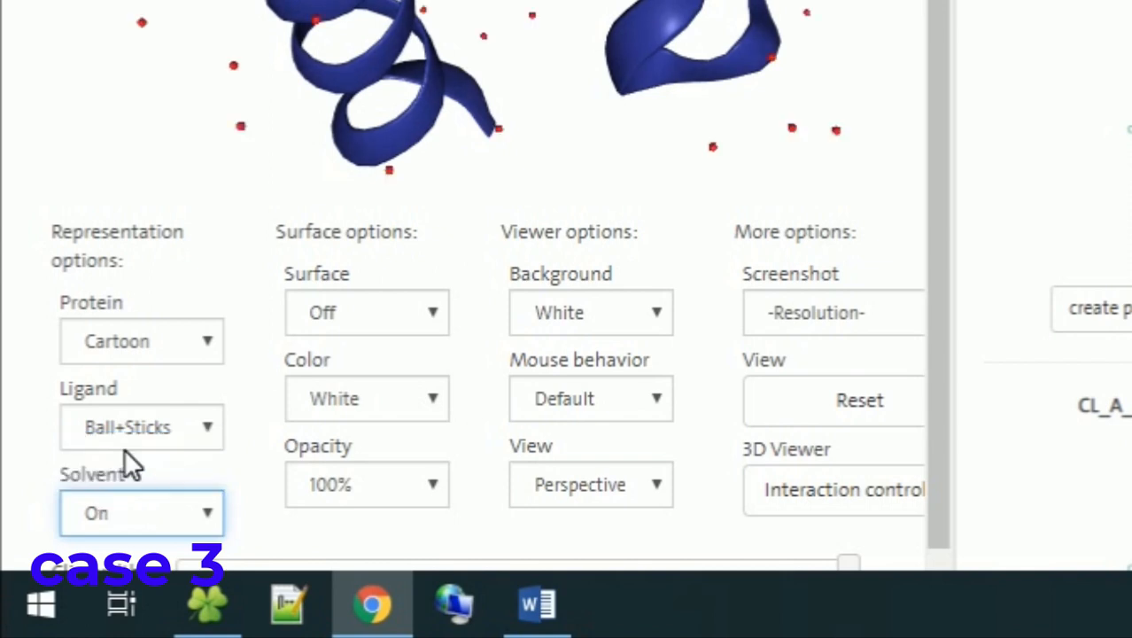
Step: Set the surface opacity to 80%, choose the Perspective view and open the surface choices
left_click(404, 487)
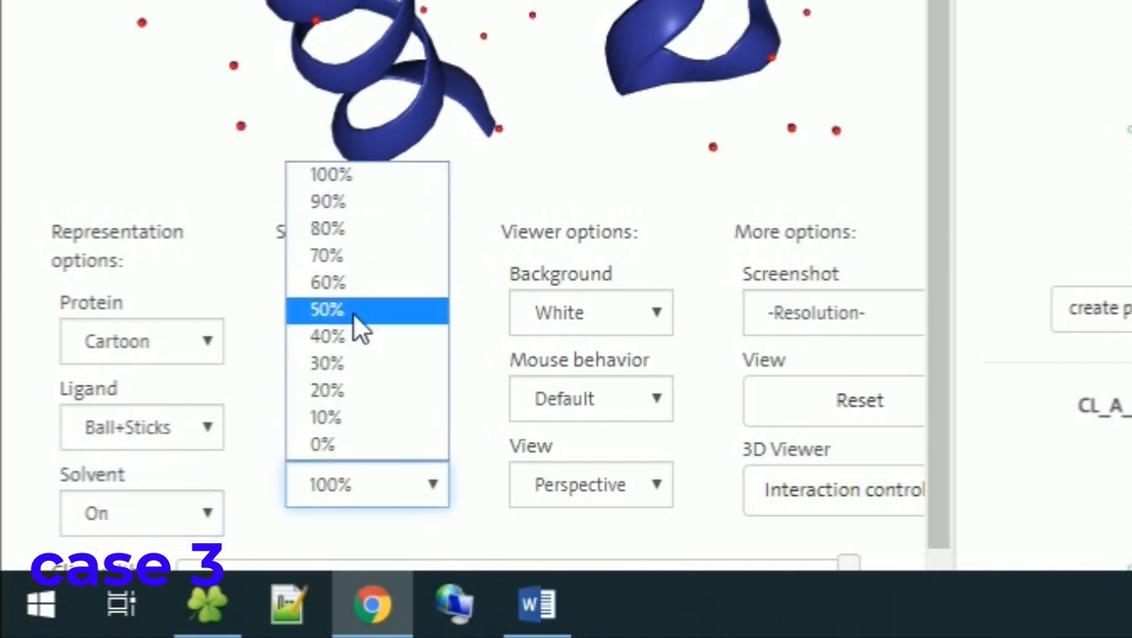
left_click(352, 250)
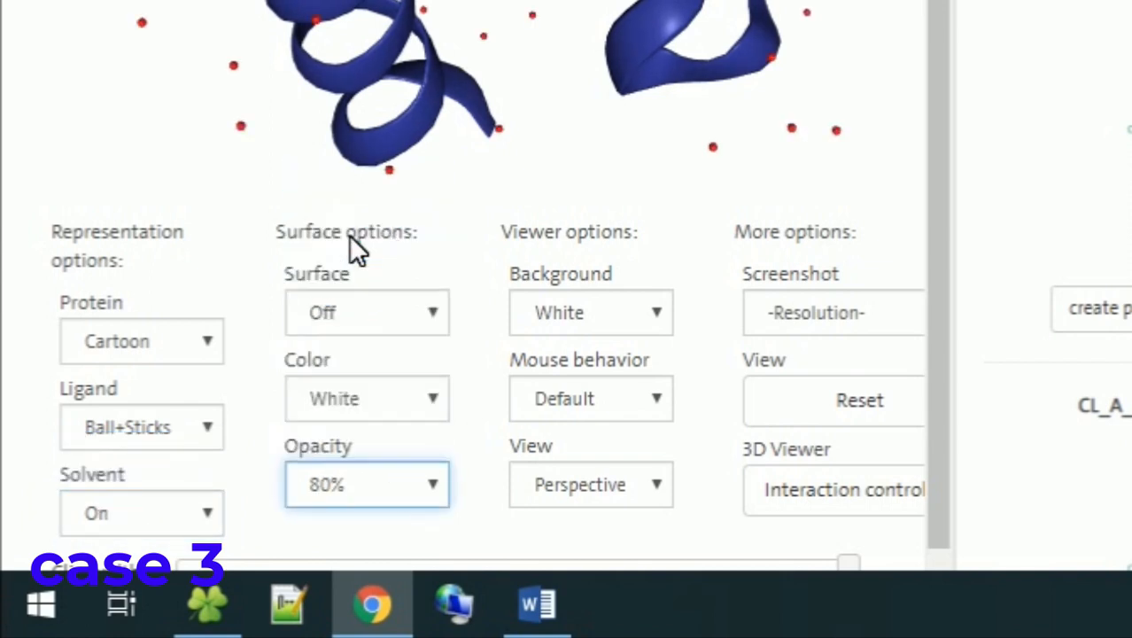
left_click(611, 486)
left_click(624, 518)
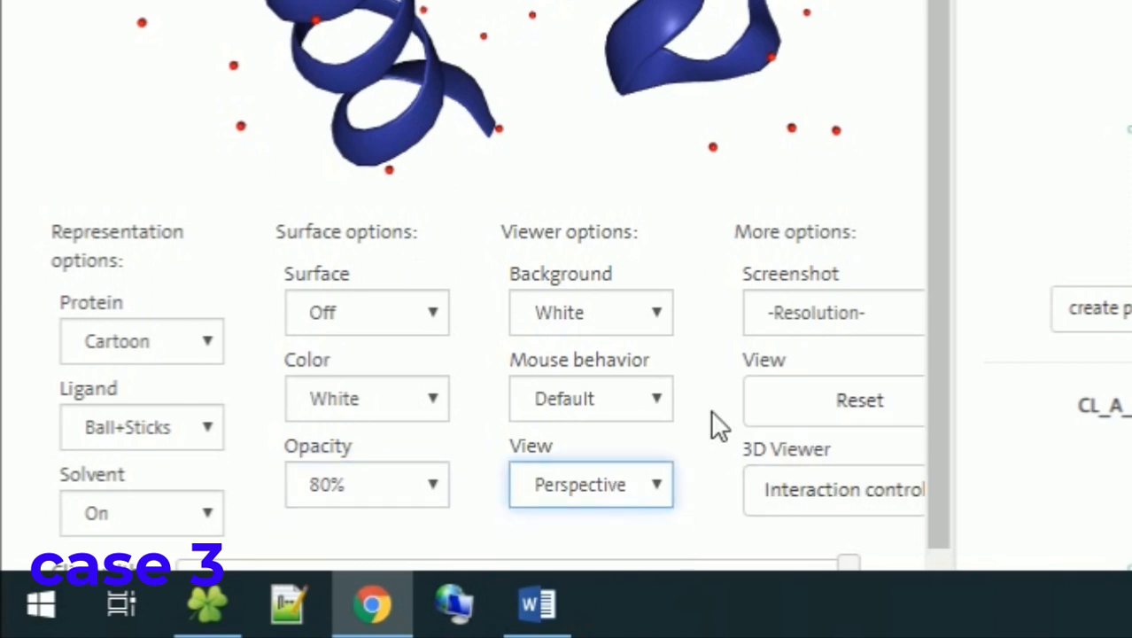
left_click(403, 321)
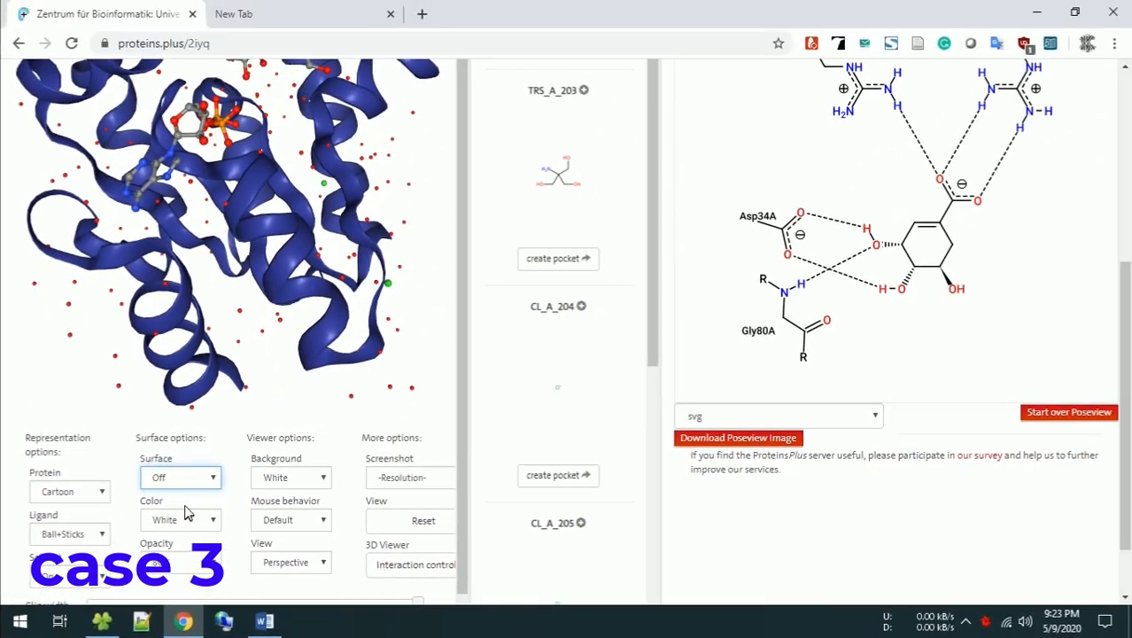
Step: Turn the protein's surface on in the 3D viewer, keeping its colour White
left_click(184, 512)
scroll(531, 404, "up", 2)
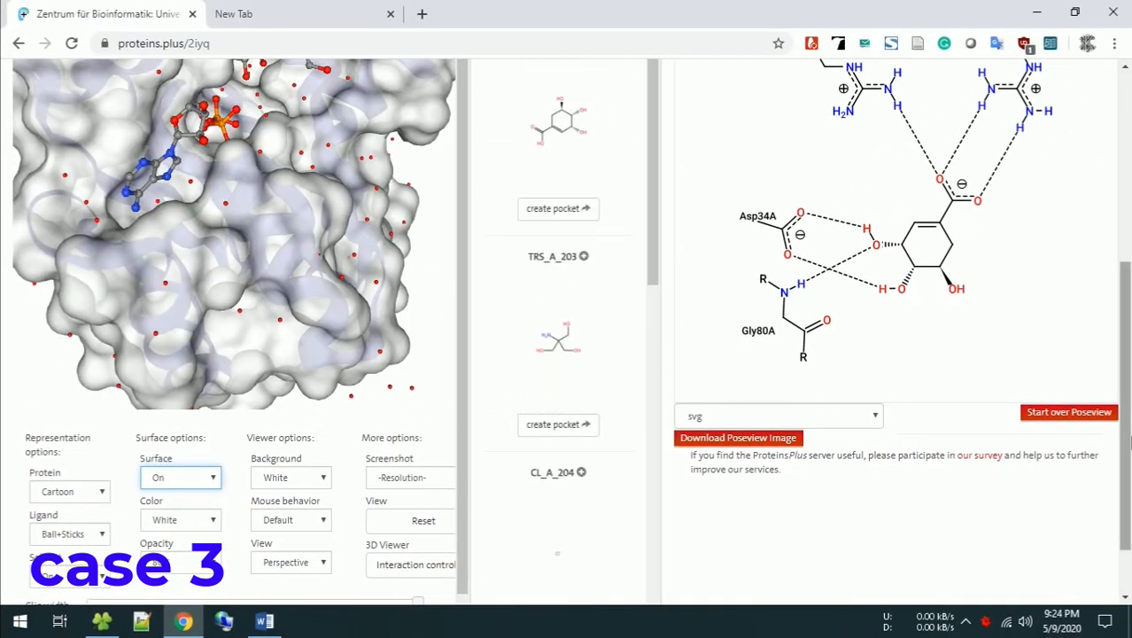
Step: Examine the ligands in their binding pocket up close from several angles and the whole surface-covered protein in the 3D viewer
left_click_drag(1128, 440, 1130, 362)
scroll(314, 350, "up", 2)
left_click_drag(315, 349, 310, 354)
scroll(230, 355, "up", 5)
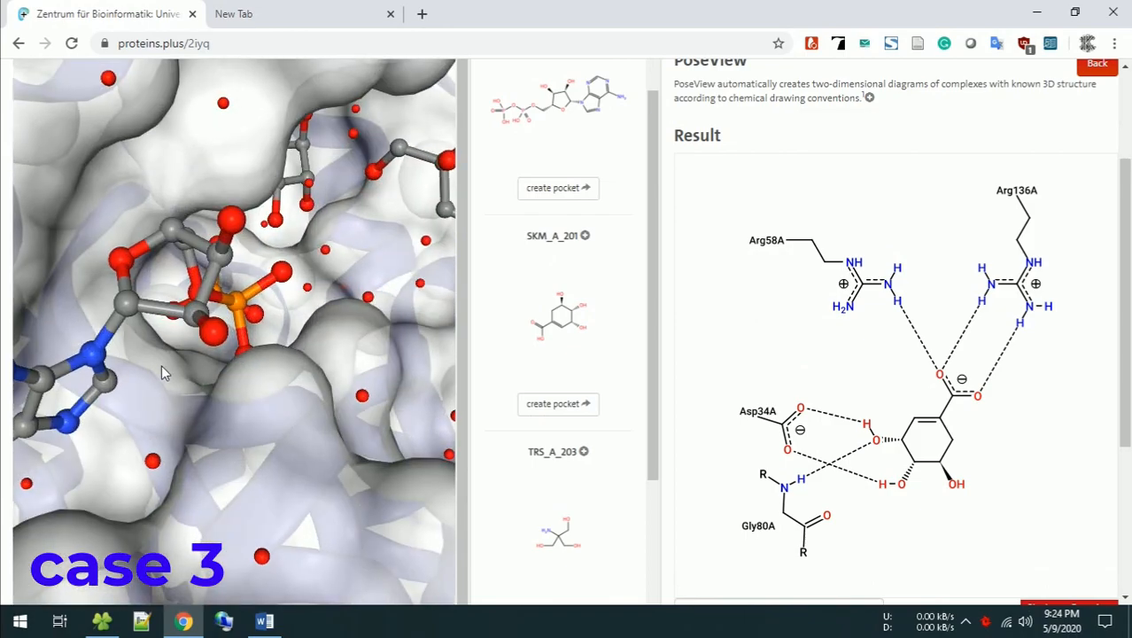
left_click_drag(162, 373, 176, 397)
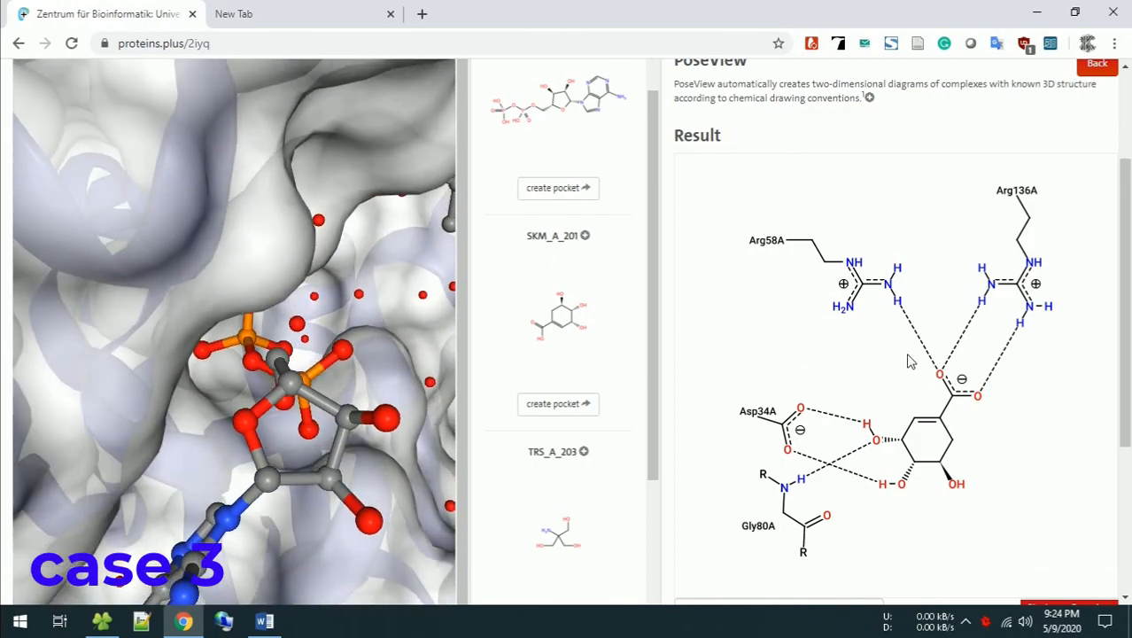
scroll(297, 349, "down", 5)
left_click_drag(266, 415, 238, 368)
scroll(244, 375, "down", 1)
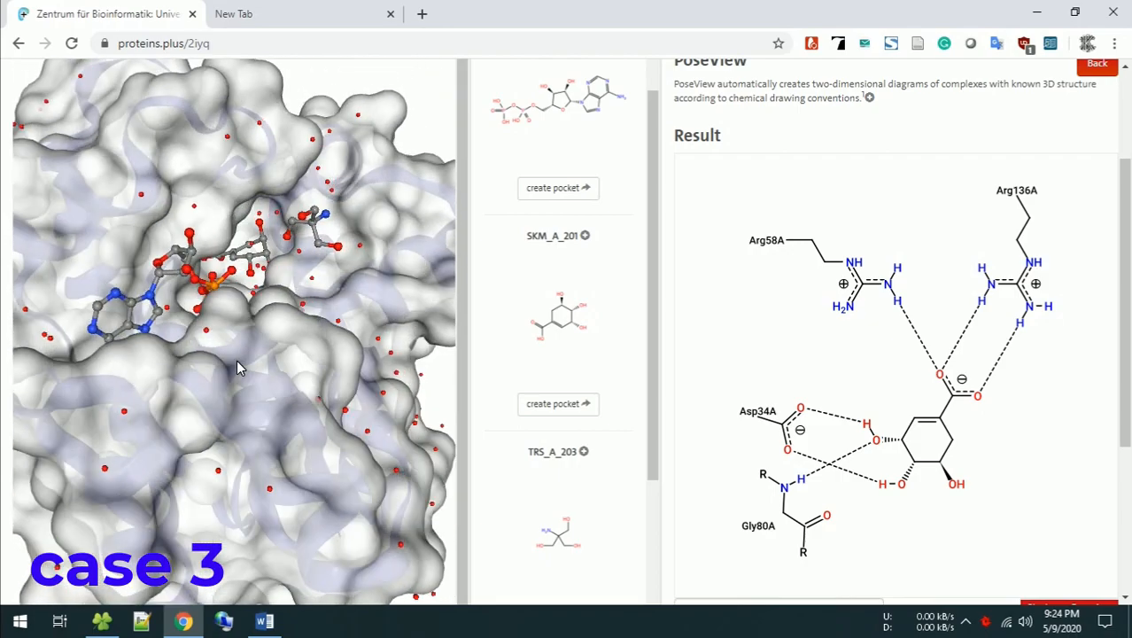
scroll(1082, 431, "down", 1)
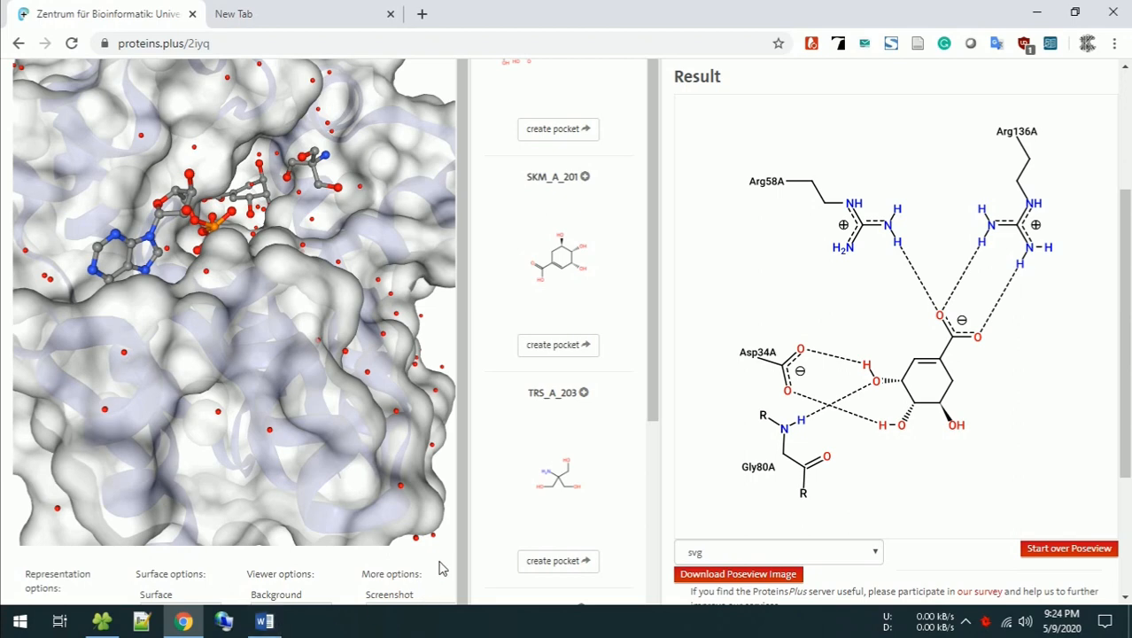
scroll(328, 403, "down", 5)
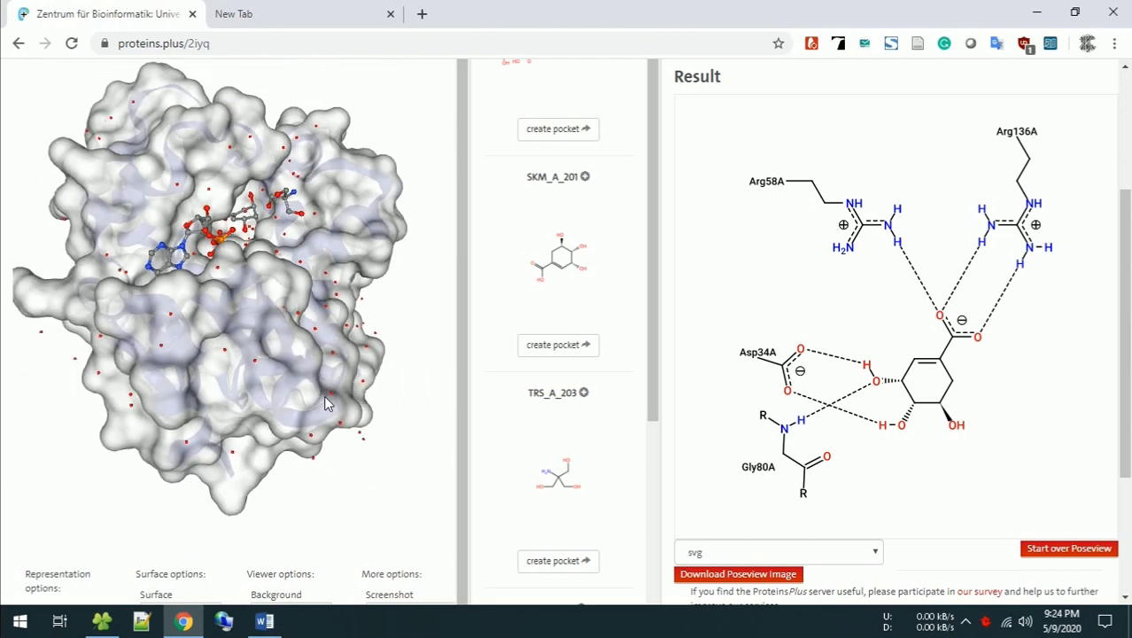
left_click_drag(220, 294, 206, 346)
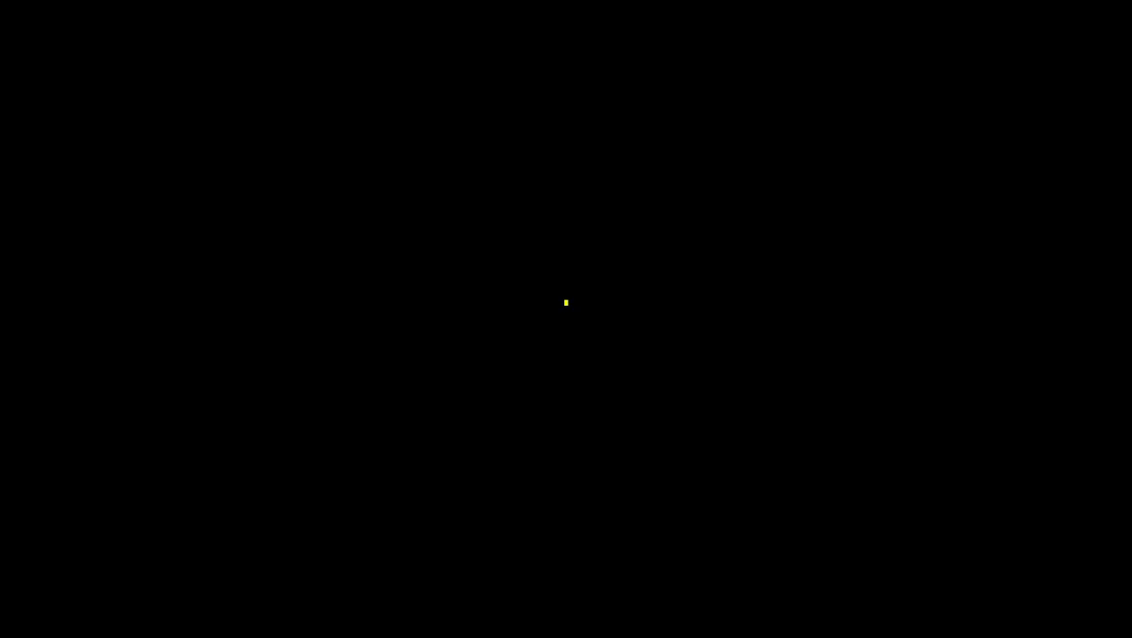